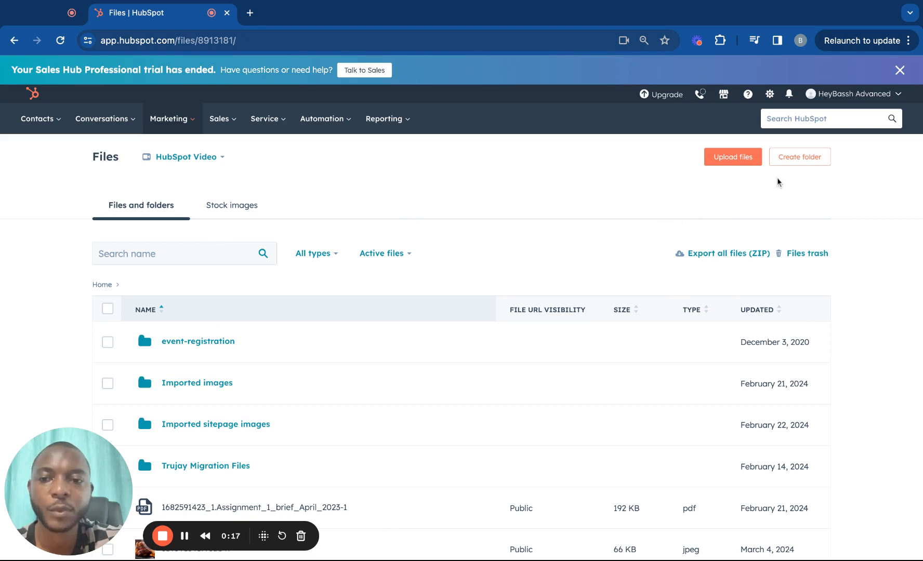
Create a folder named 'New Apple' at the top of the Files home
click(798, 159)
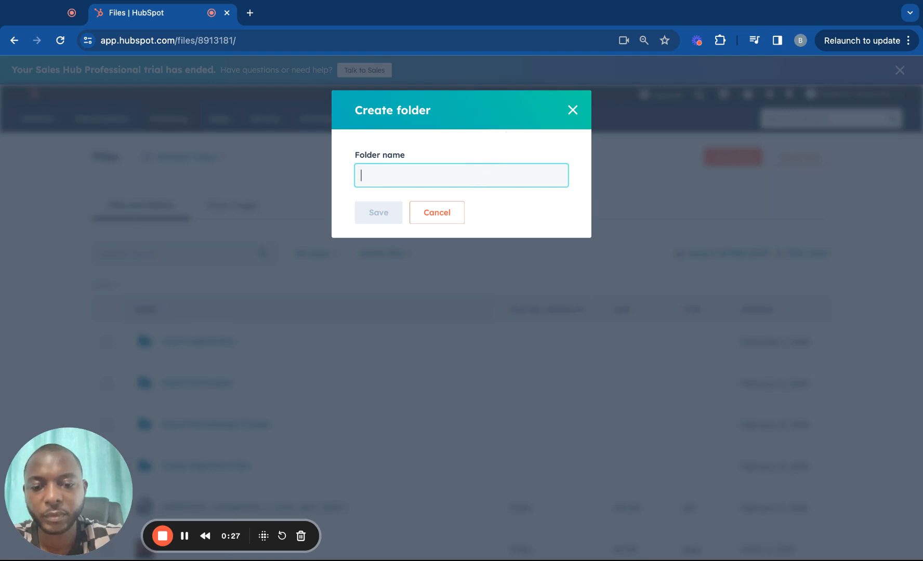
text(New)
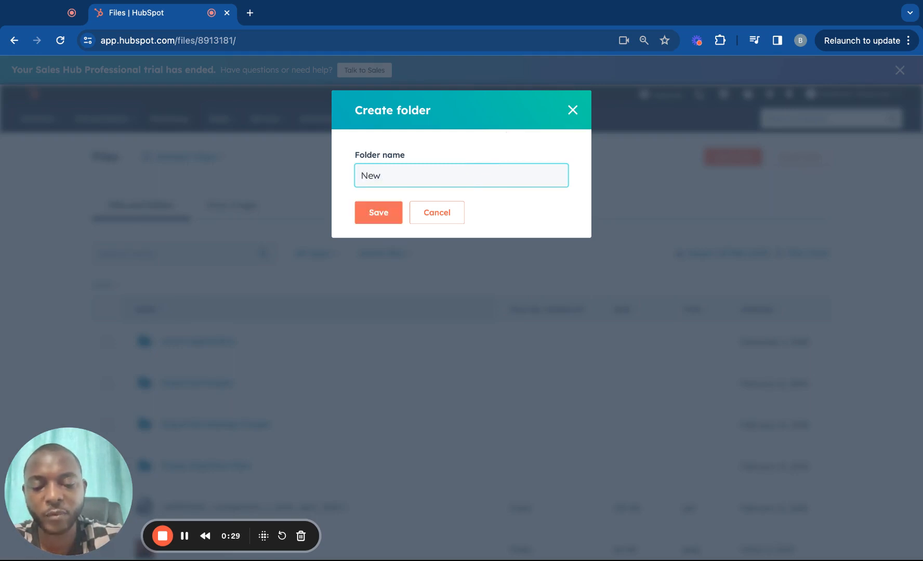
key(super+a)
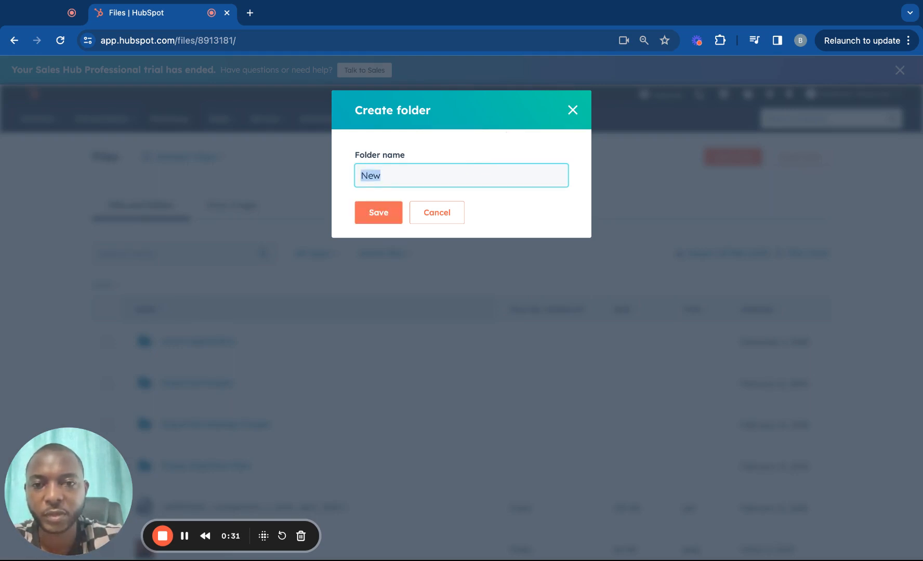
key(Right)
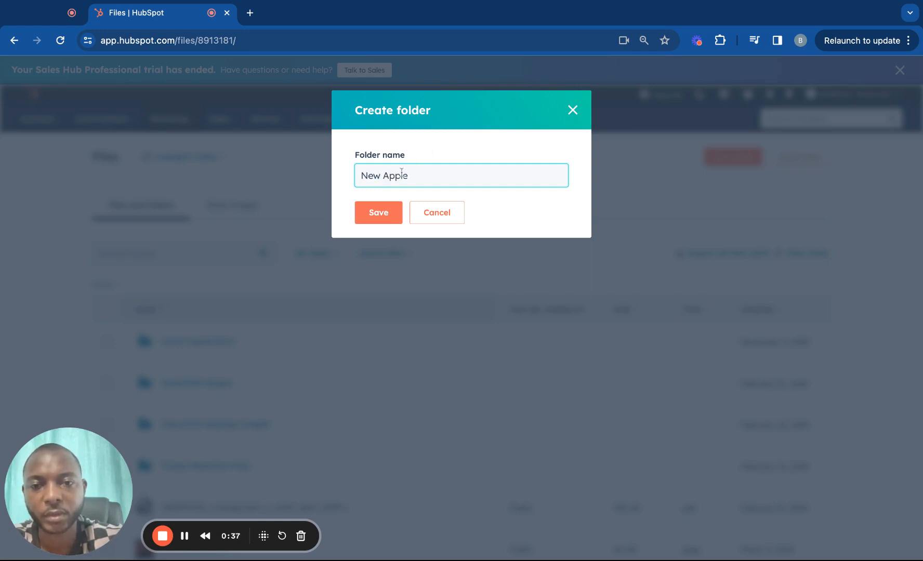
click(379, 218)
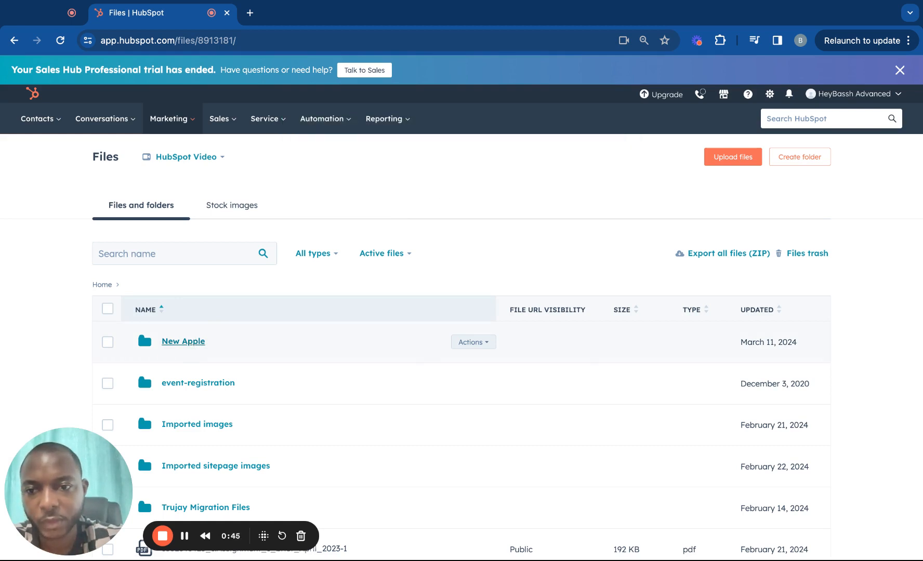
Rename the New Apple folder to 'Live Apple Site' and open it
click(473, 342)
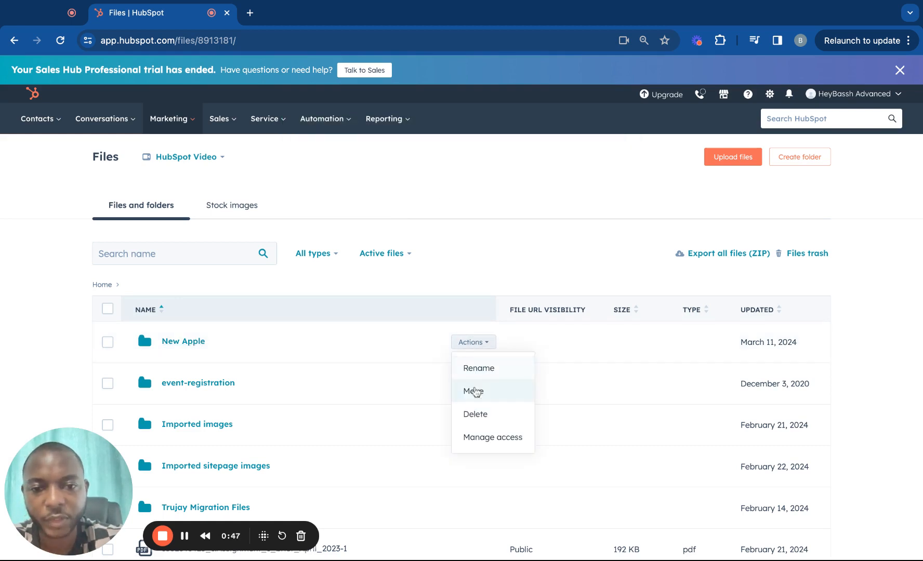
click(475, 368)
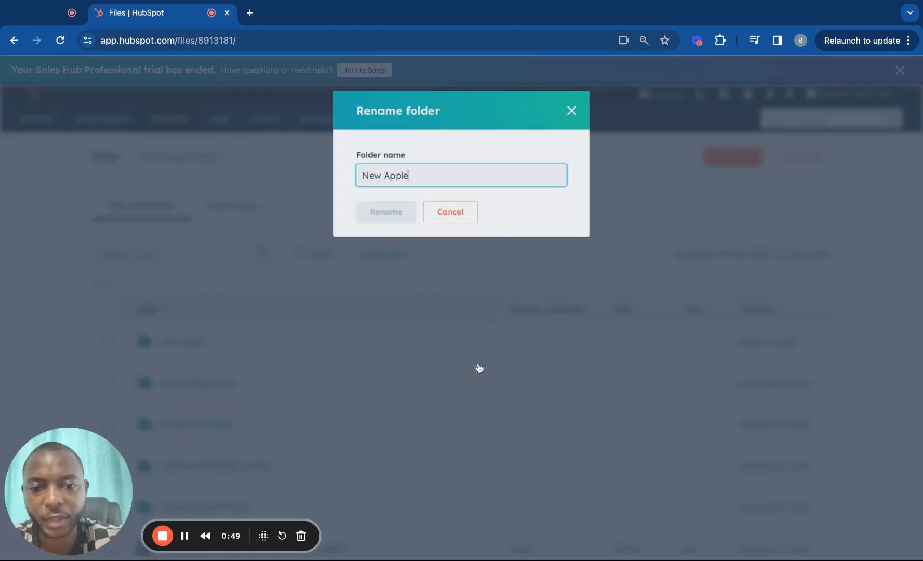
double_click(379, 176)
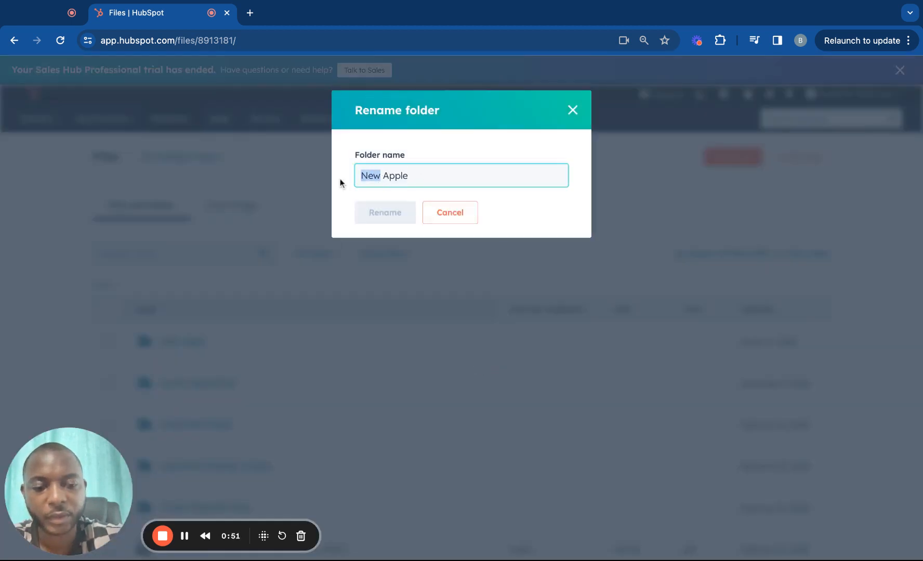
text(Liv)
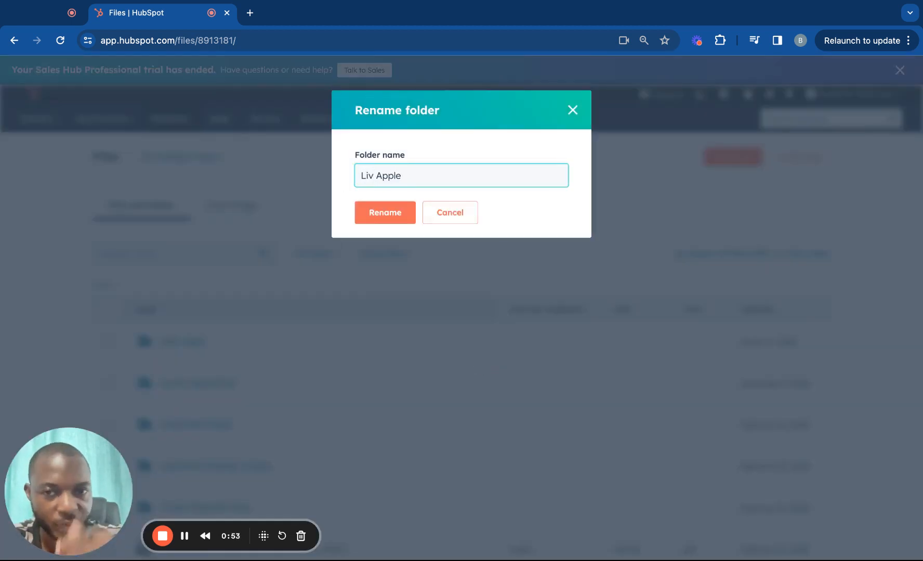
text(e)
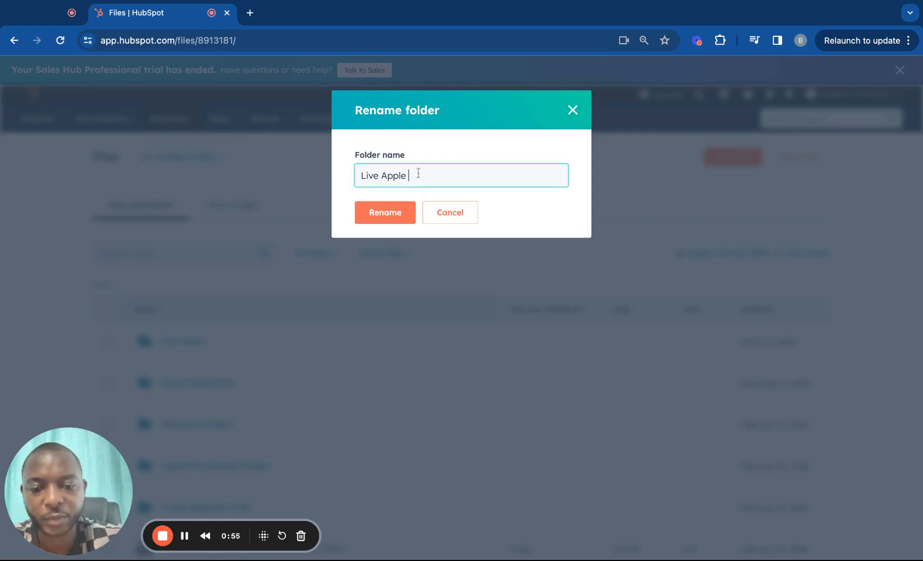
text(te)
click(384, 214)
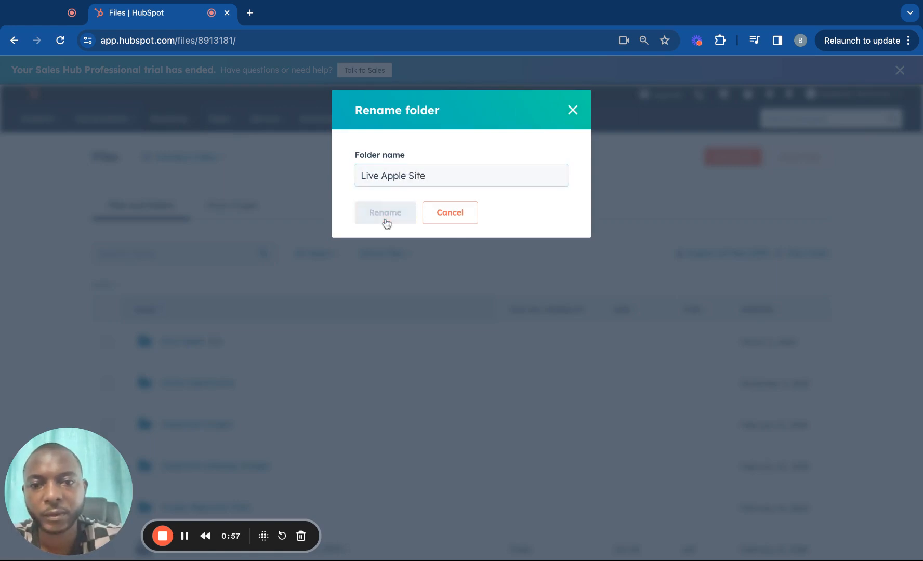
click(200, 341)
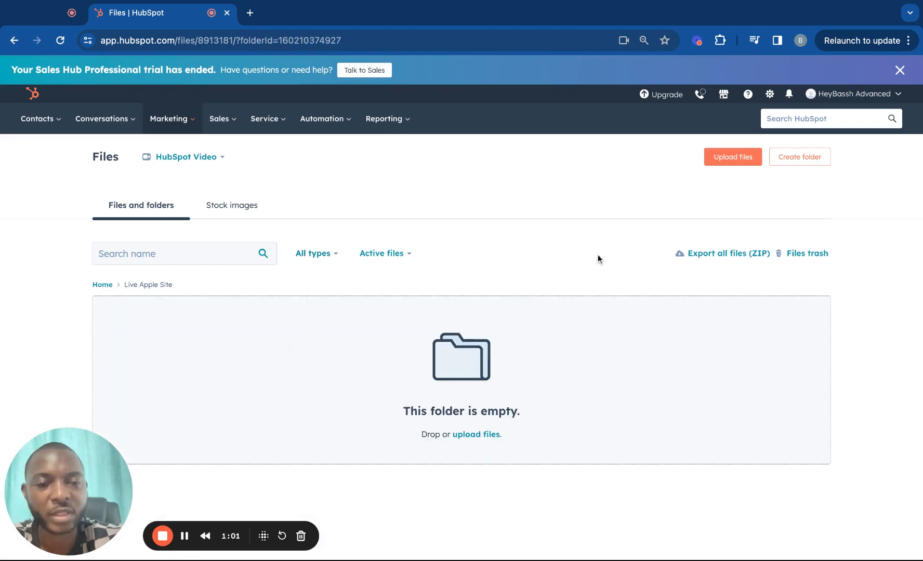
Inside Live Apple Site, create subfolders named 'images', 'js' and 'css'
click(785, 160)
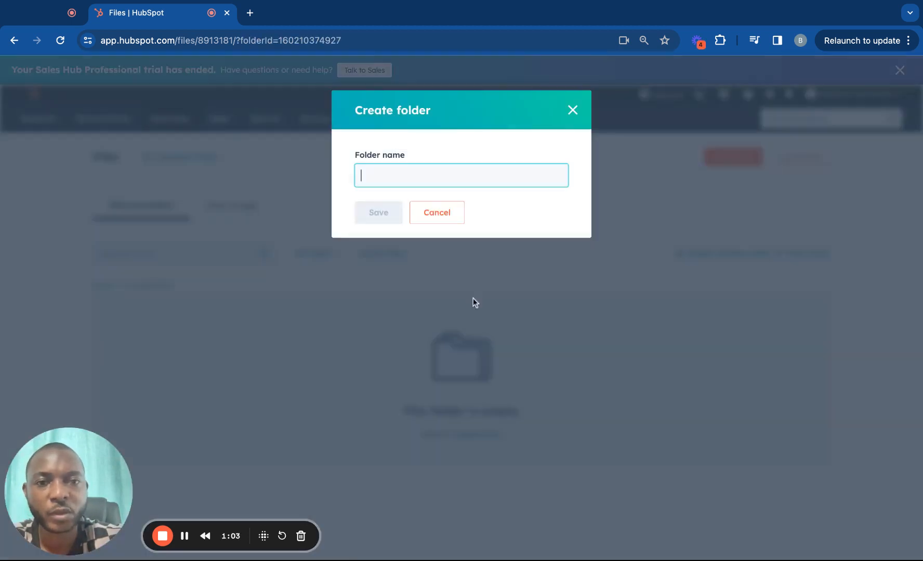
text(im)
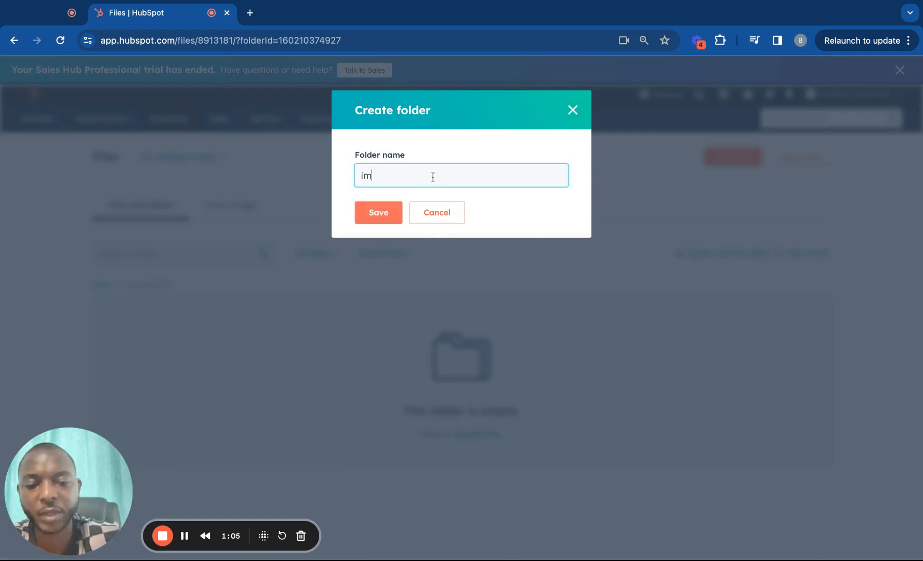
text(ages)
click(372, 218)
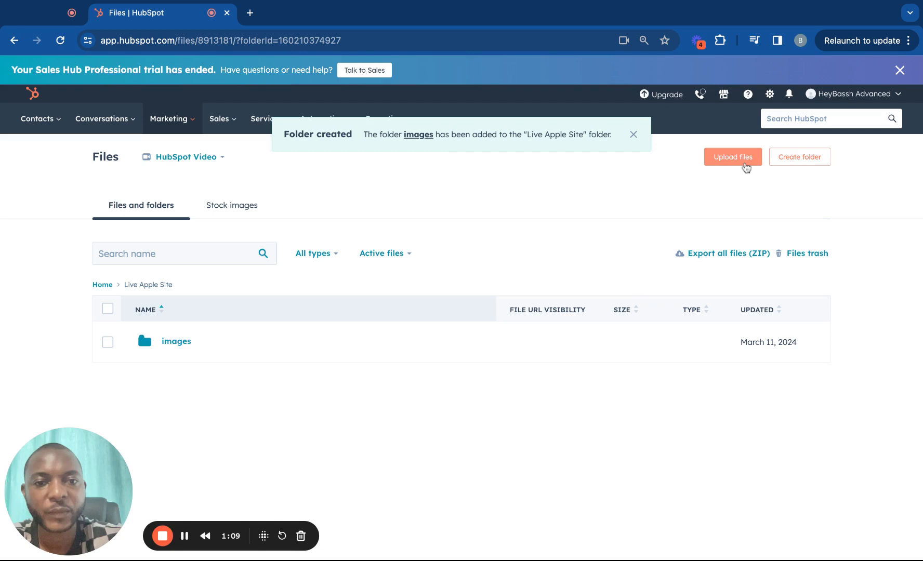
click(746, 166)
click(781, 253)
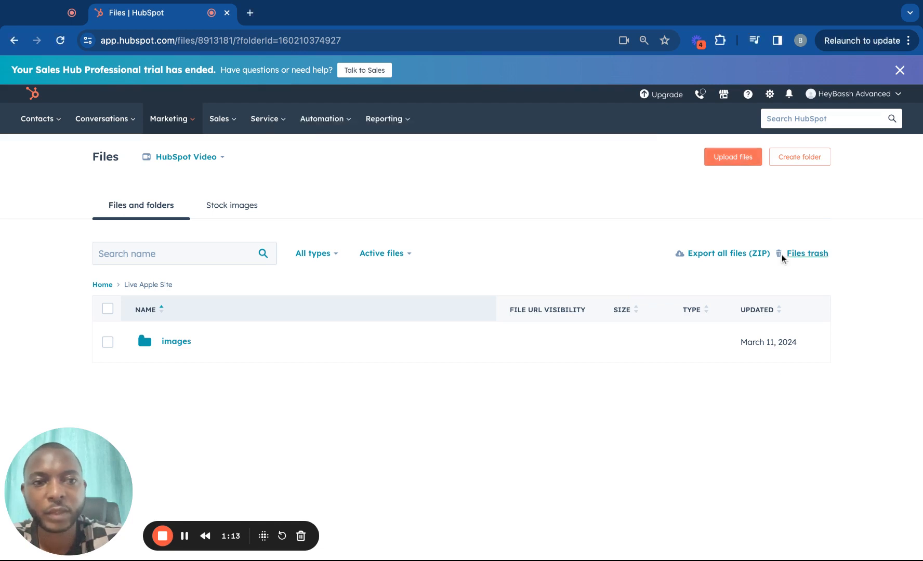
click(792, 165)
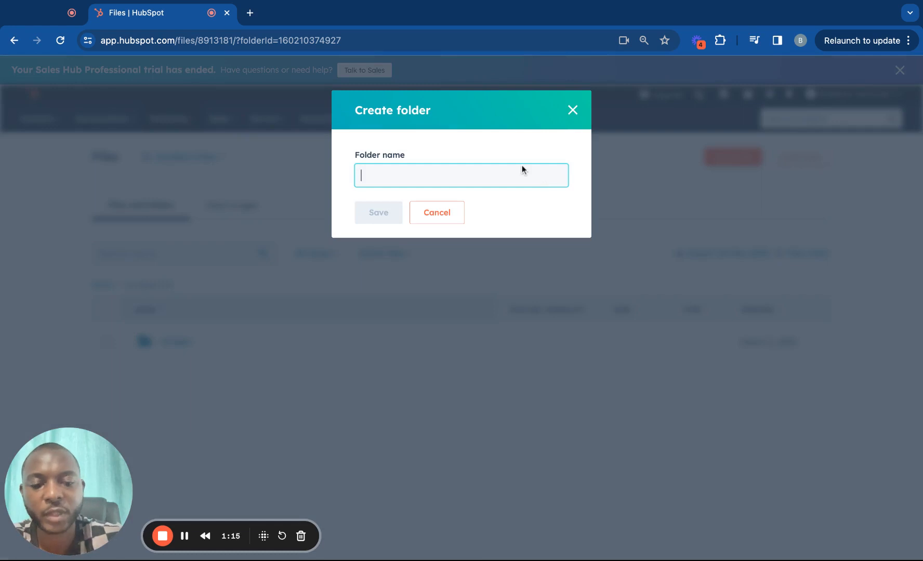
text(js)
click(381, 216)
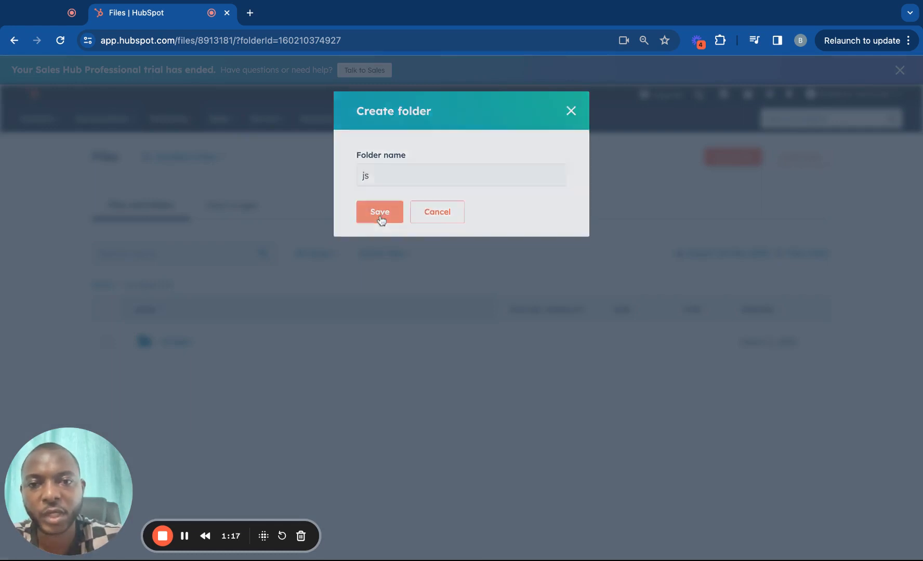
click(774, 164)
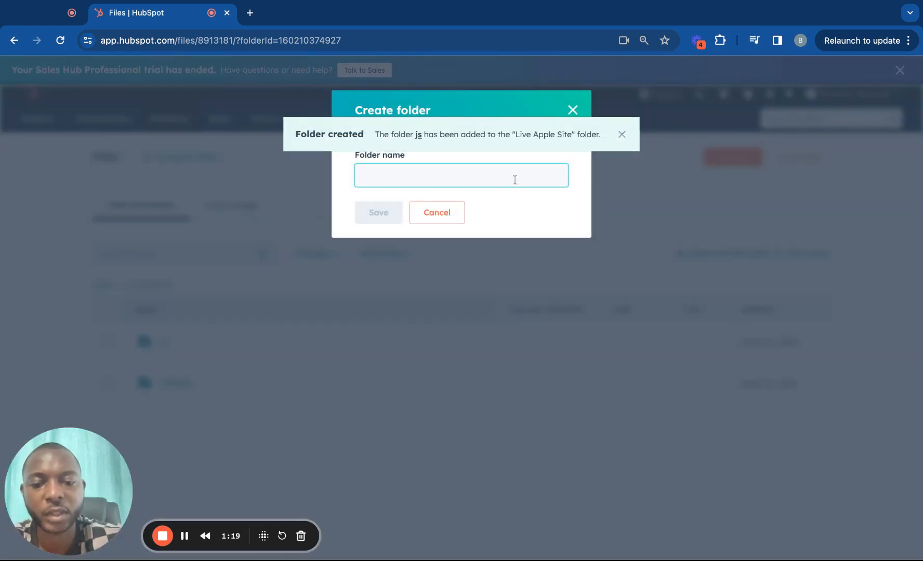
text(css)
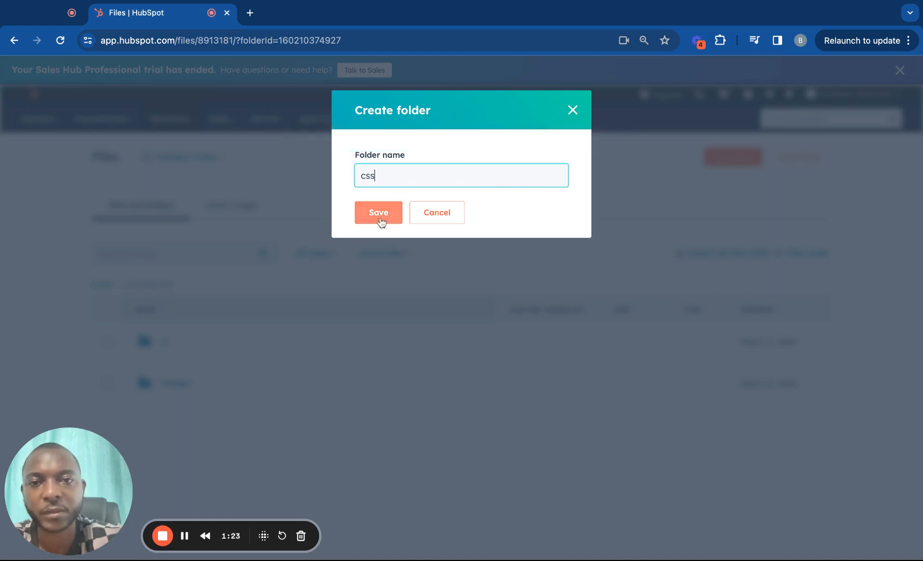
click(380, 219)
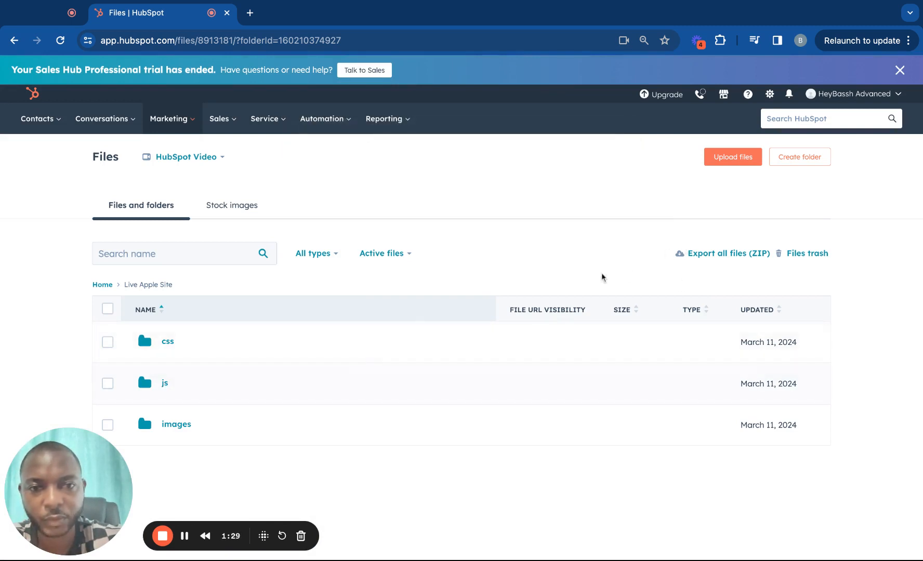
Create subfolders named 'pdf', 'video' and 'icons' inside Live Apple Site
click(784, 158)
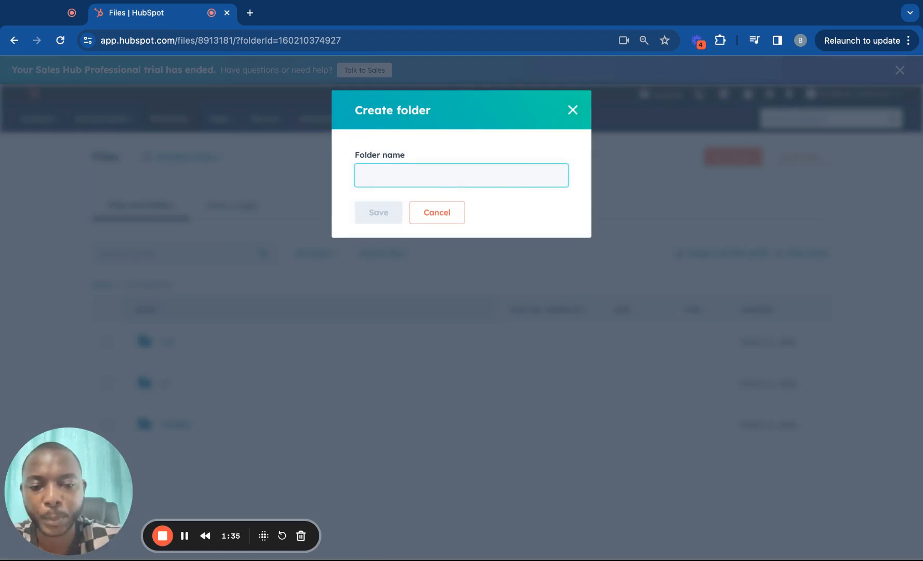
text(pdf)
click(382, 217)
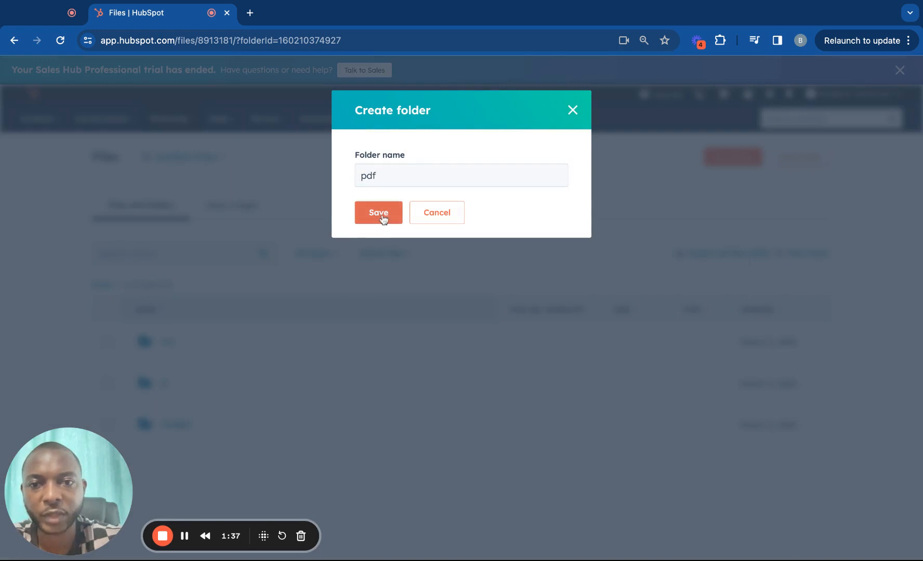
scroll(448, 306, down, 1)
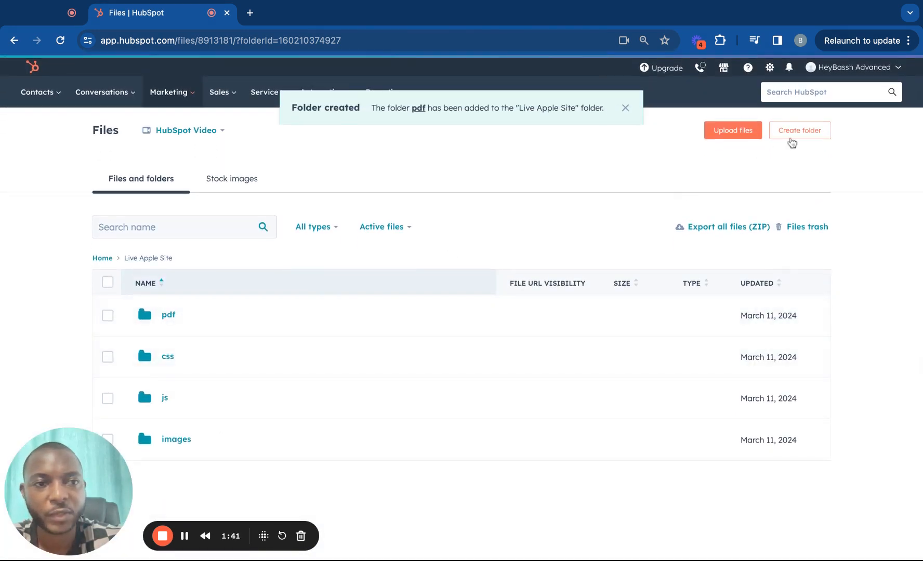
click(794, 136)
text(video)
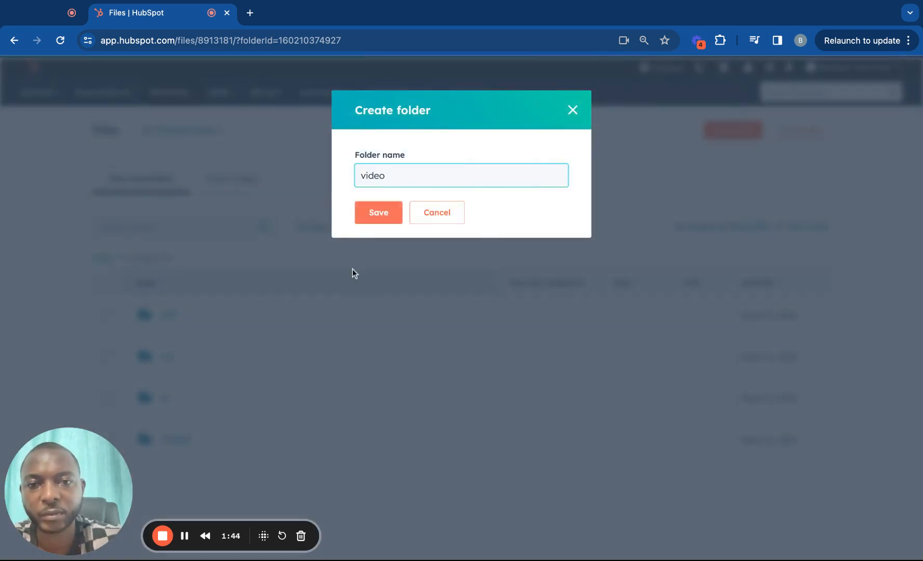
click(376, 213)
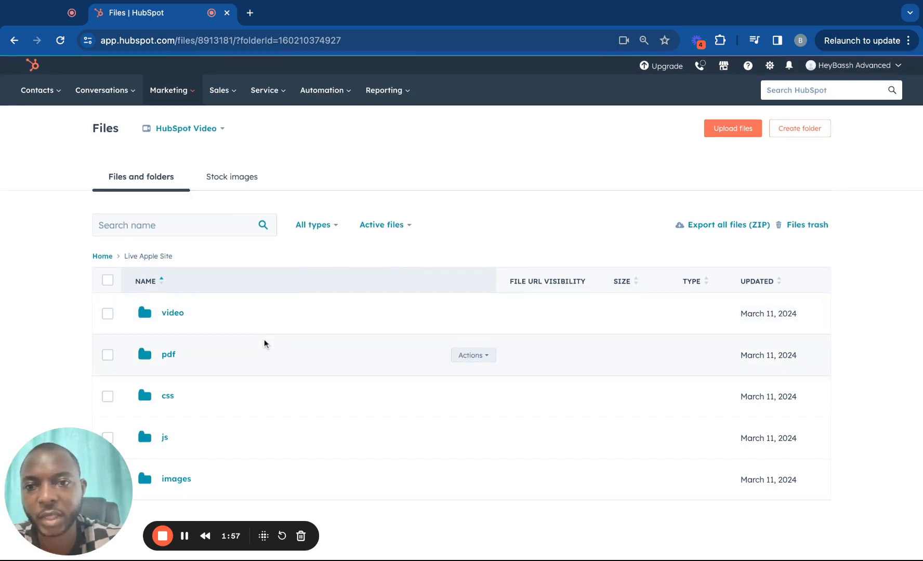
click(816, 131)
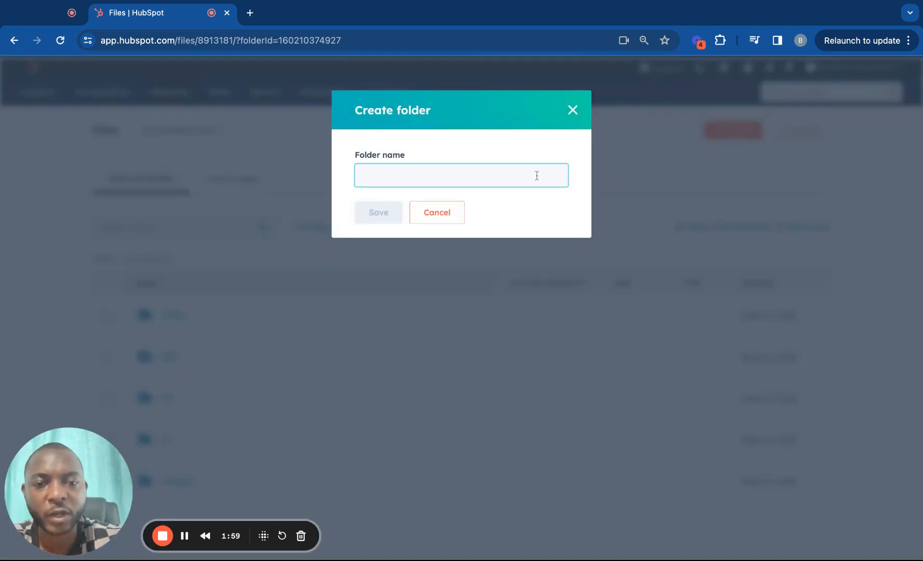
text(icons)
click(378, 213)
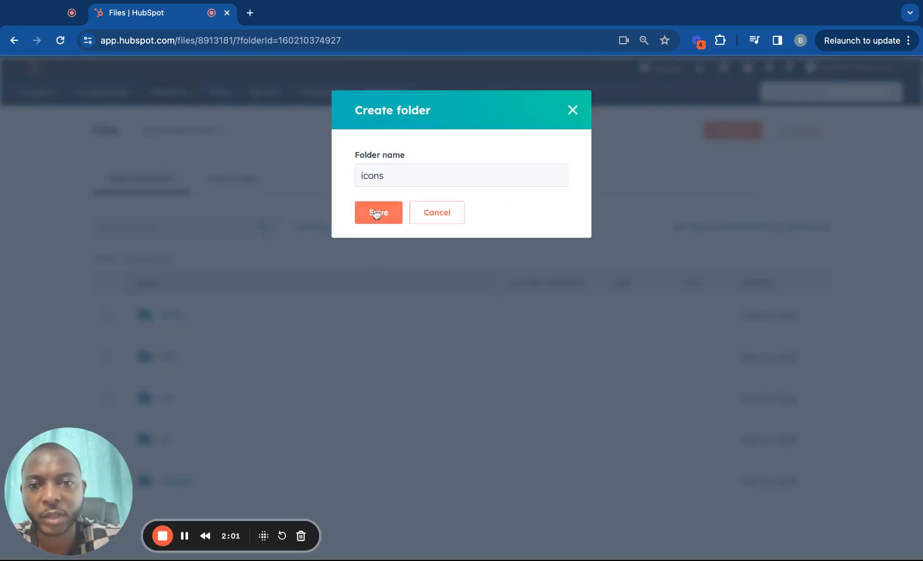
scroll(332, 378, down, 1)
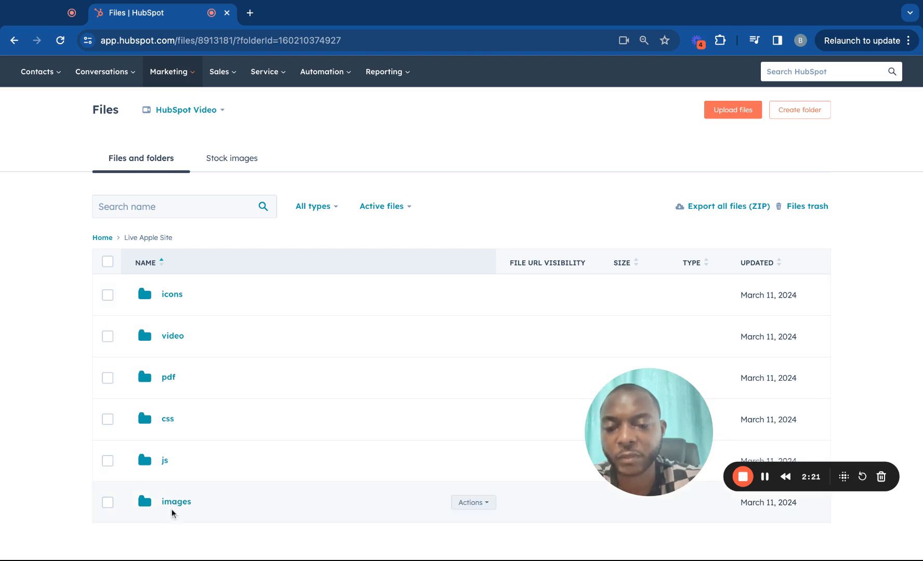
click(165, 462)
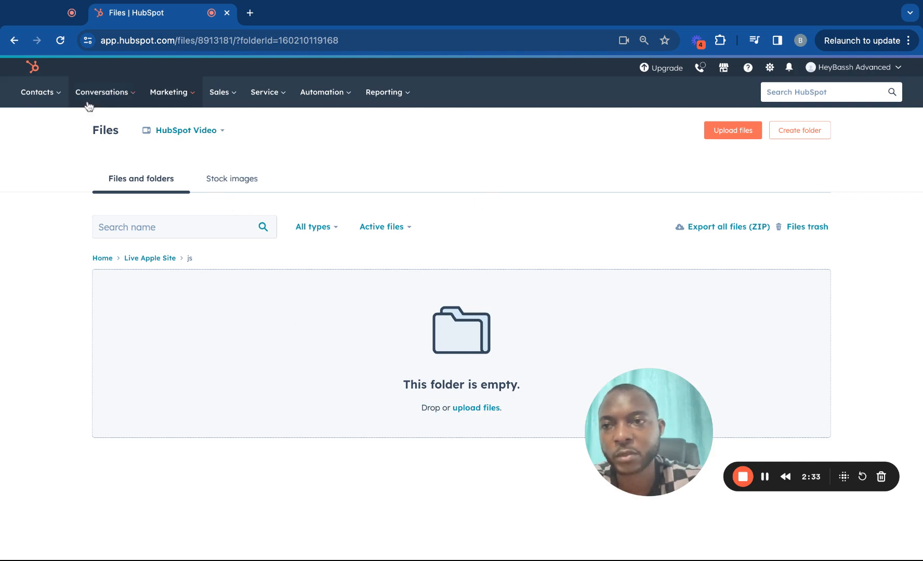
click(15, 41)
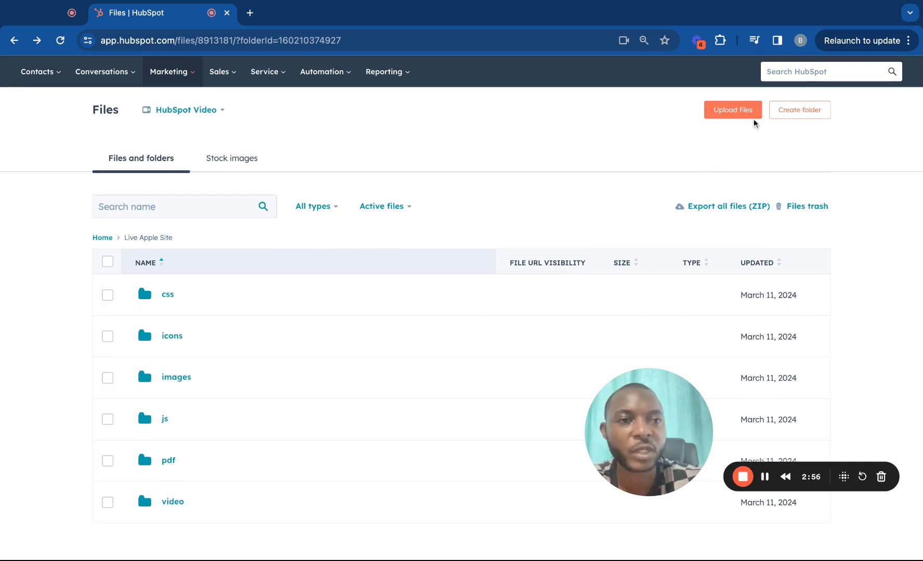
Create a subfolder named 'libraries' in Live Apple Site
click(777, 113)
text(l)
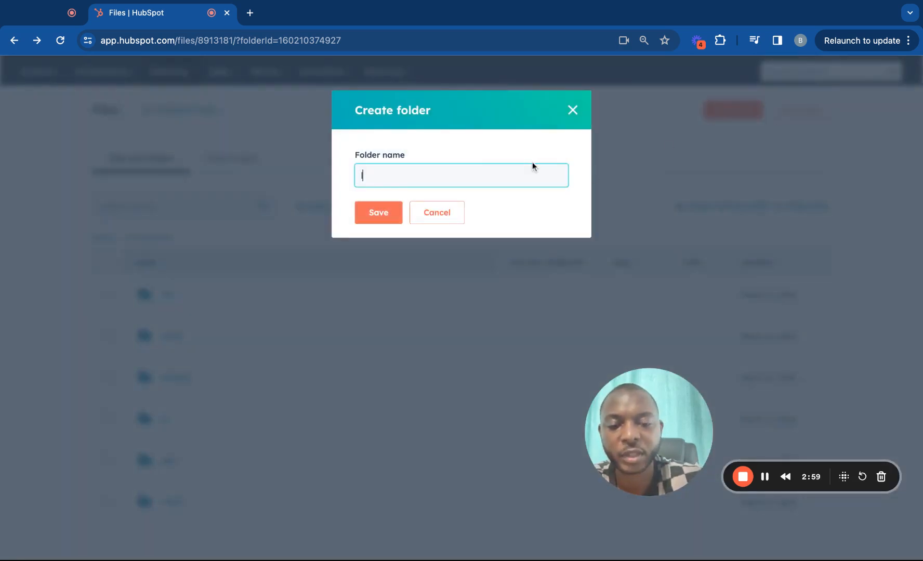
text(ibrar)
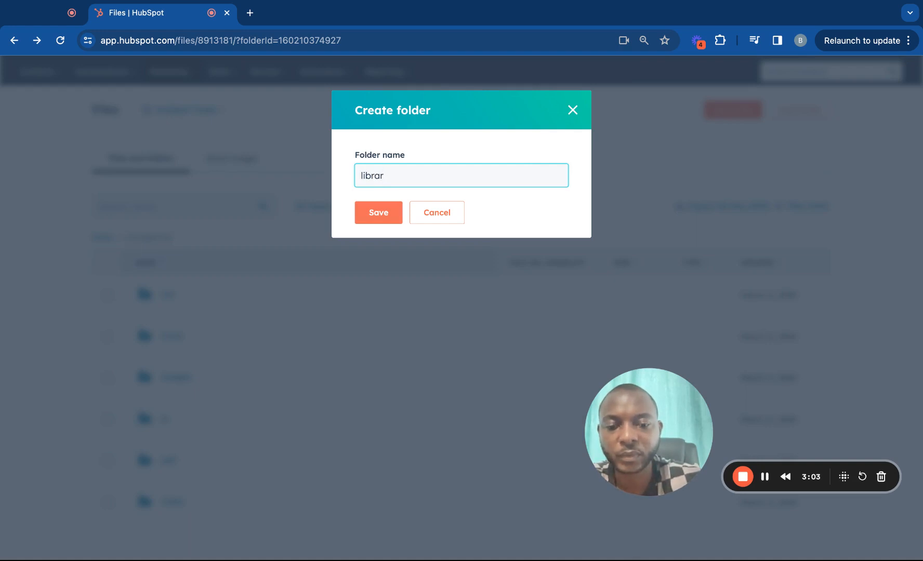
text(ies)
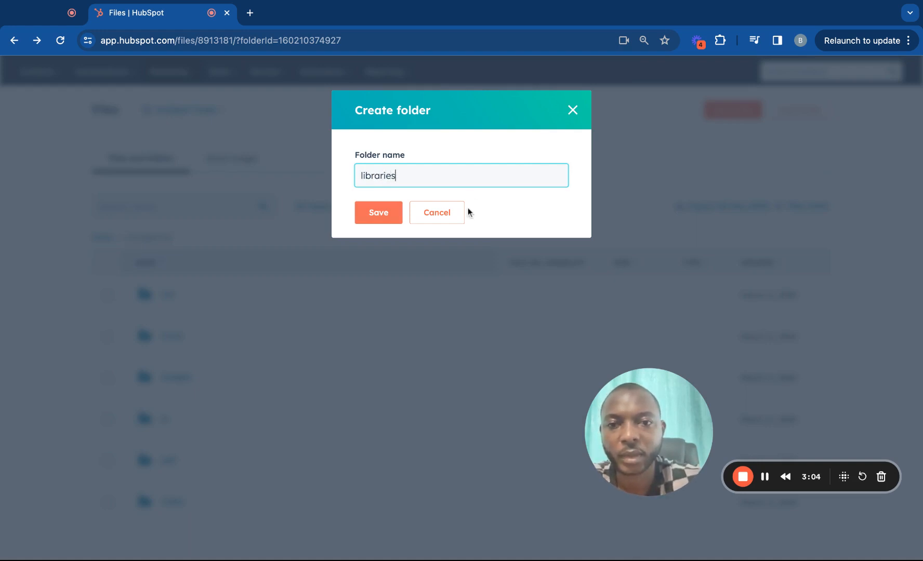
click(378, 214)
scroll(262, 418, down, 2)
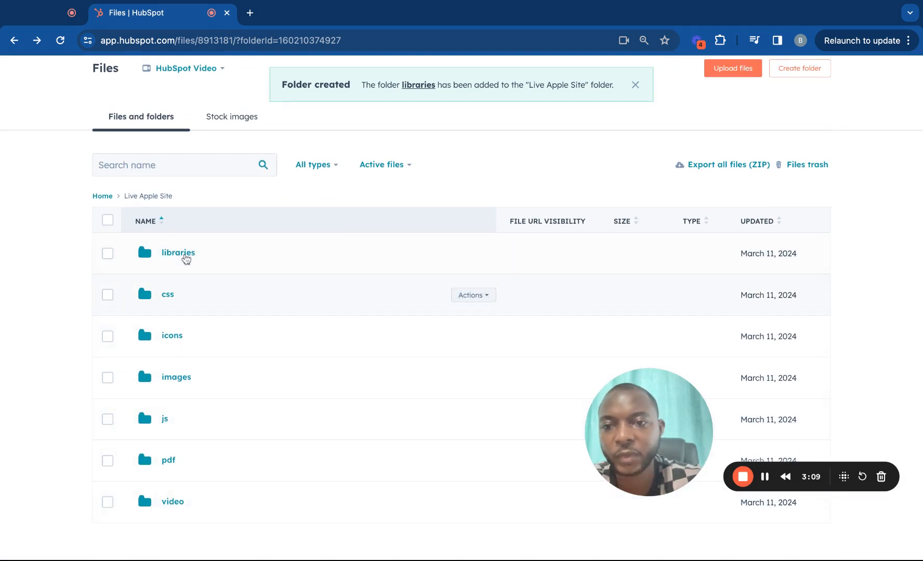
Show and dismiss the libraries folder's options menu twice
right_click(185, 259)
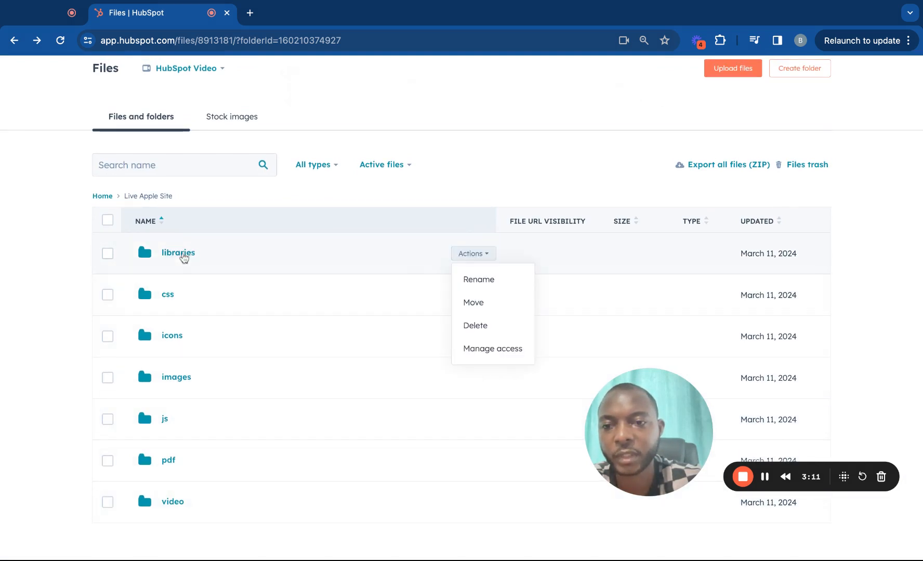
click(361, 146)
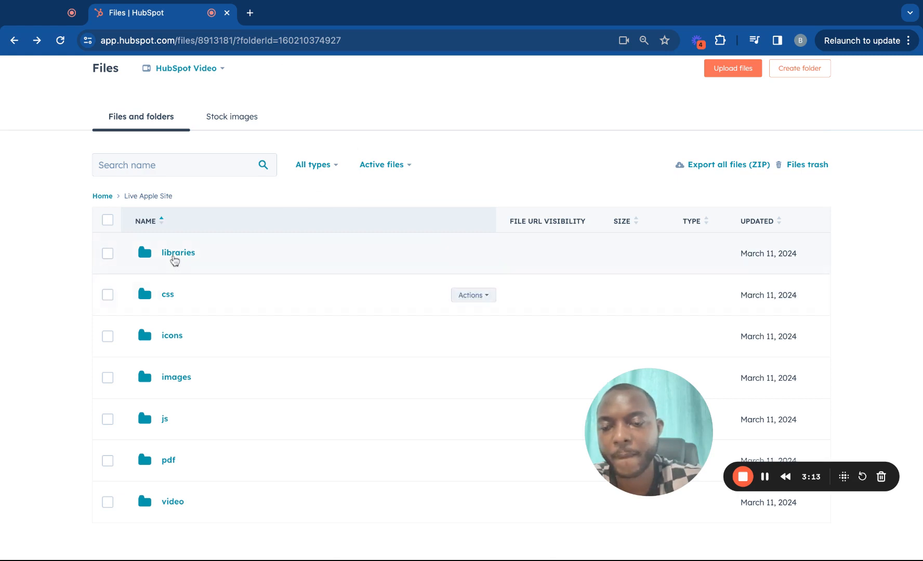
right_click(175, 260)
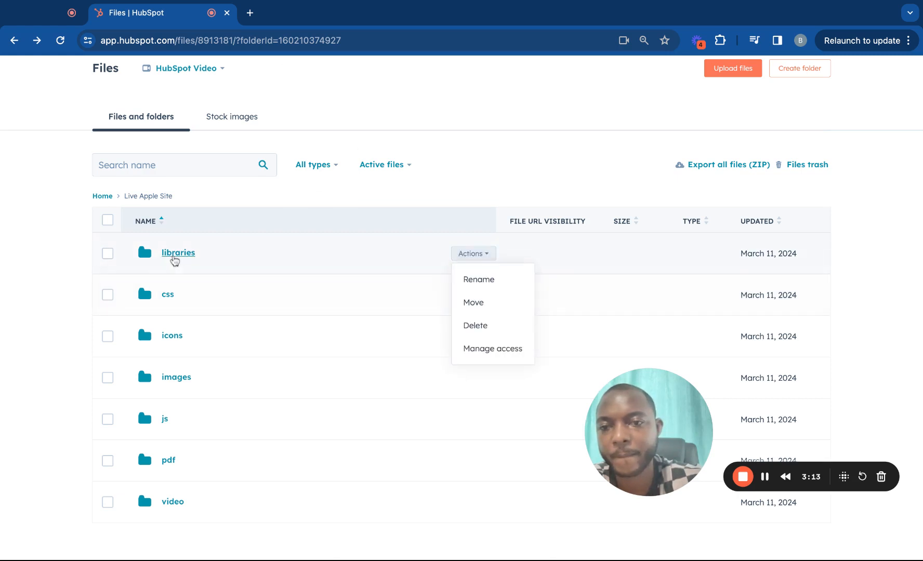
click(54, 240)
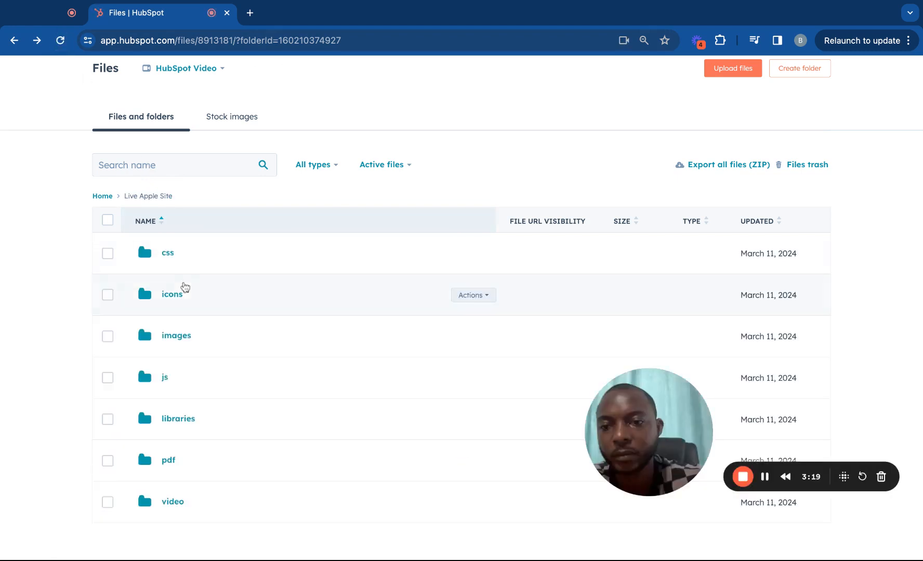
Open libraries and add subfolders 'react', 'angular' and 'carousel', then return to Live Apple Site
click(178, 418)
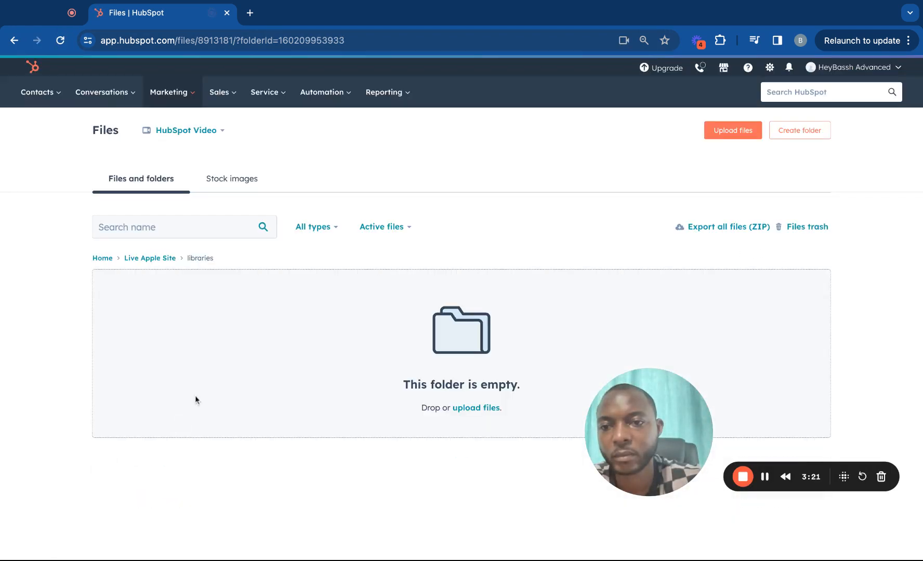
click(793, 135)
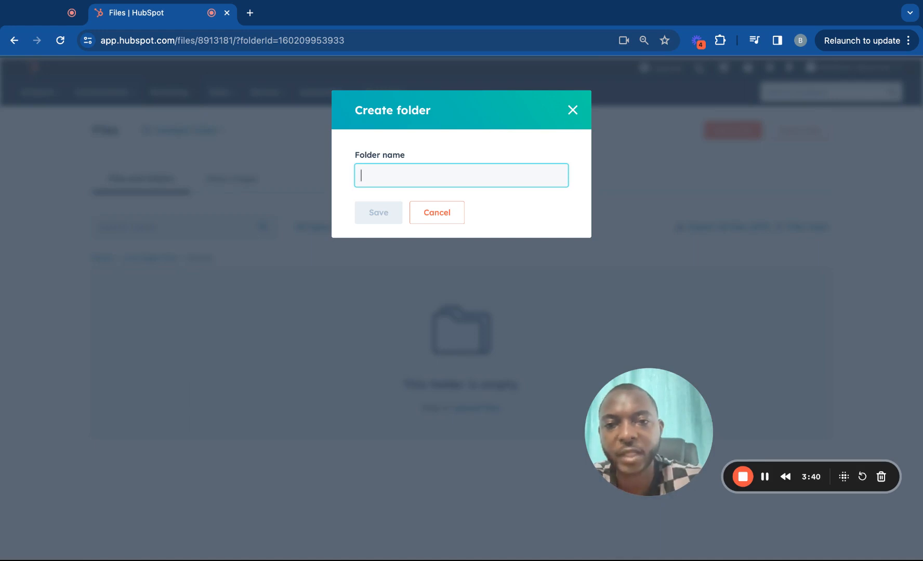
text(read)
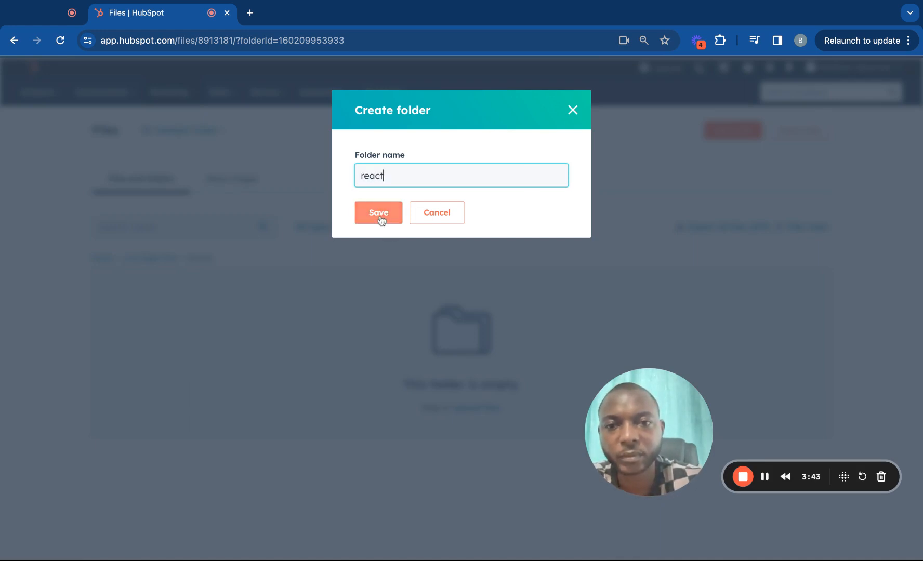
click(380, 218)
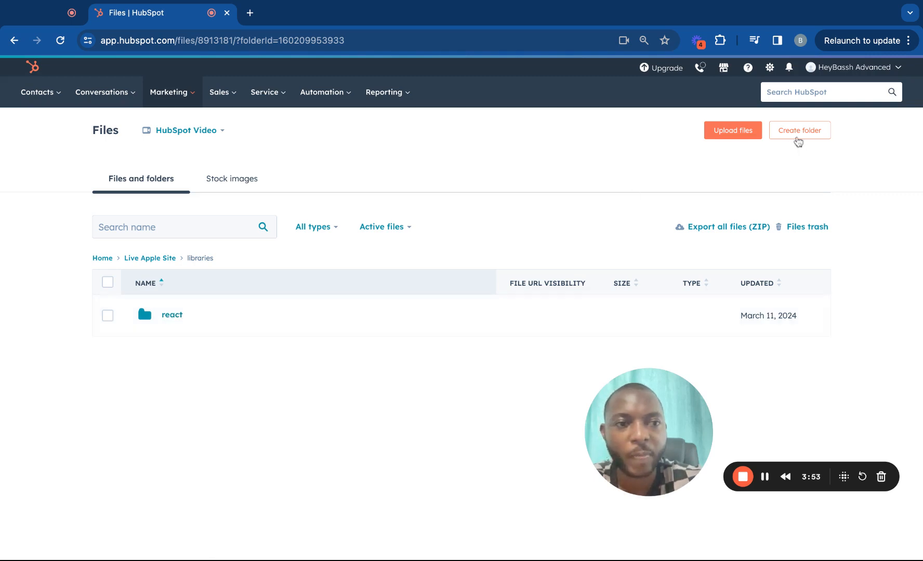
click(798, 142)
text(angular)
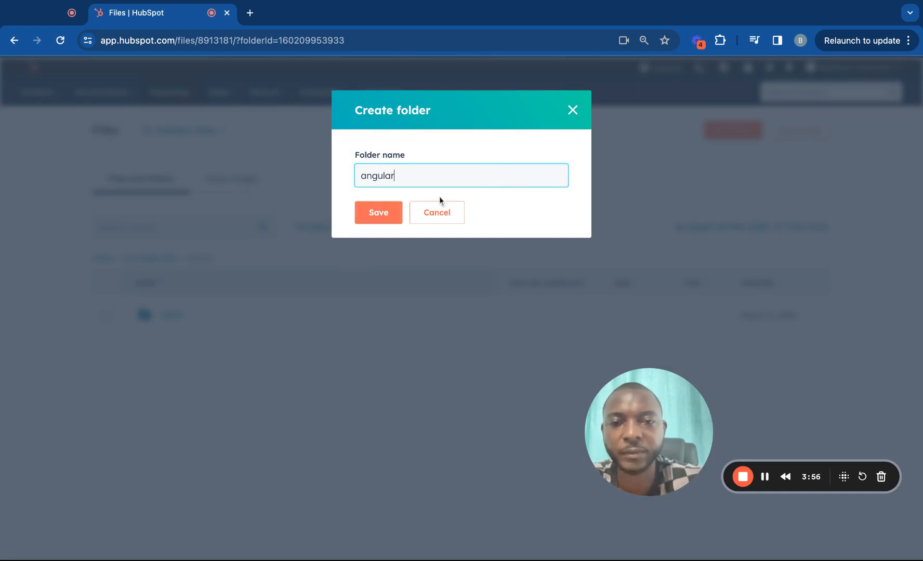
click(387, 222)
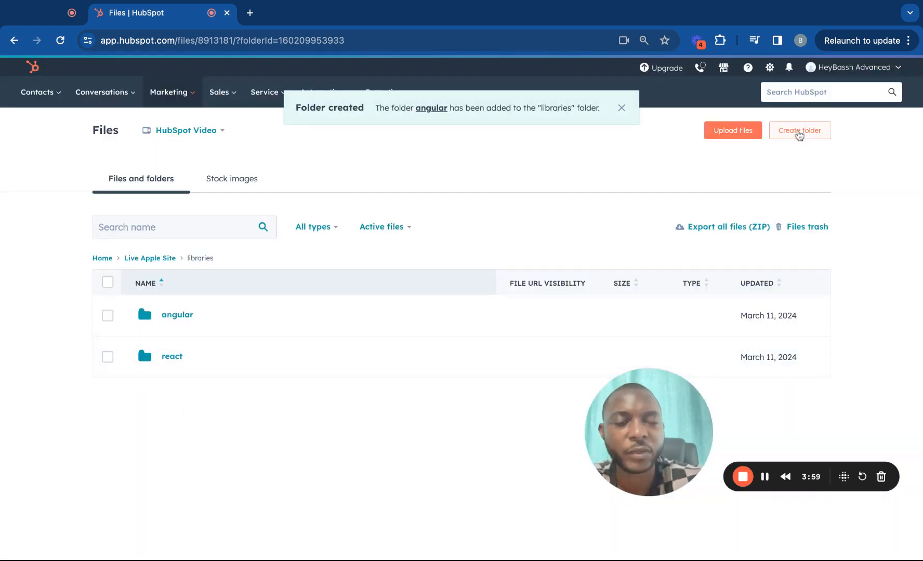
click(799, 134)
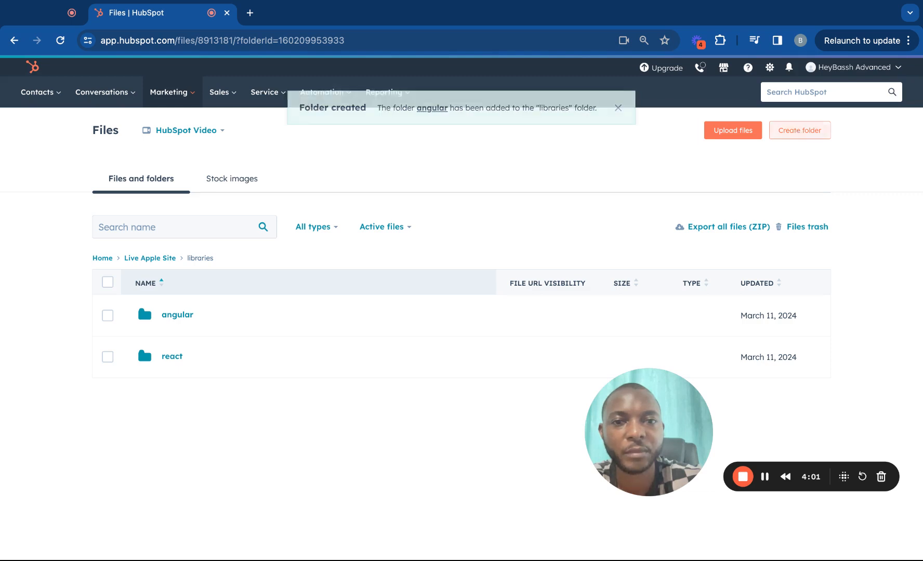
text(carousele)
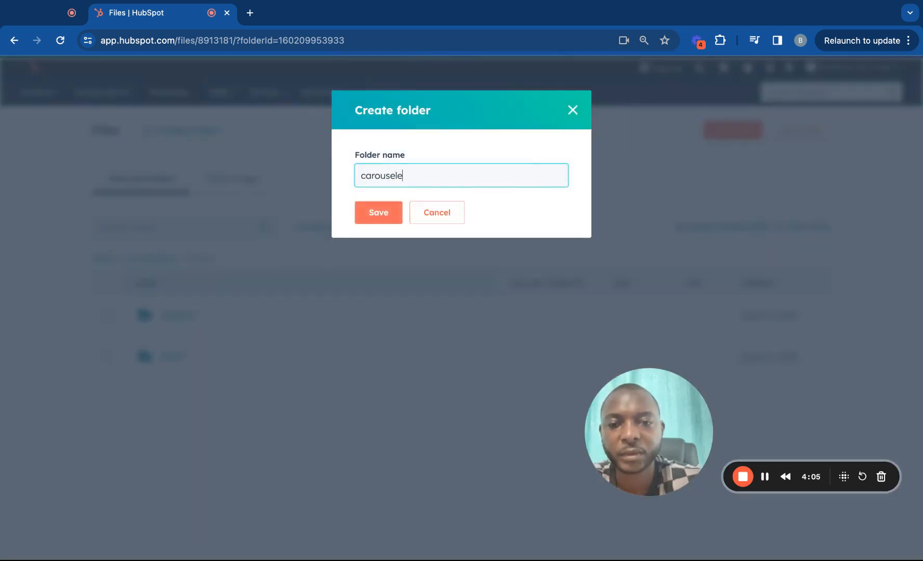
text(r)
key(BackSpace)
key(BackSpace)
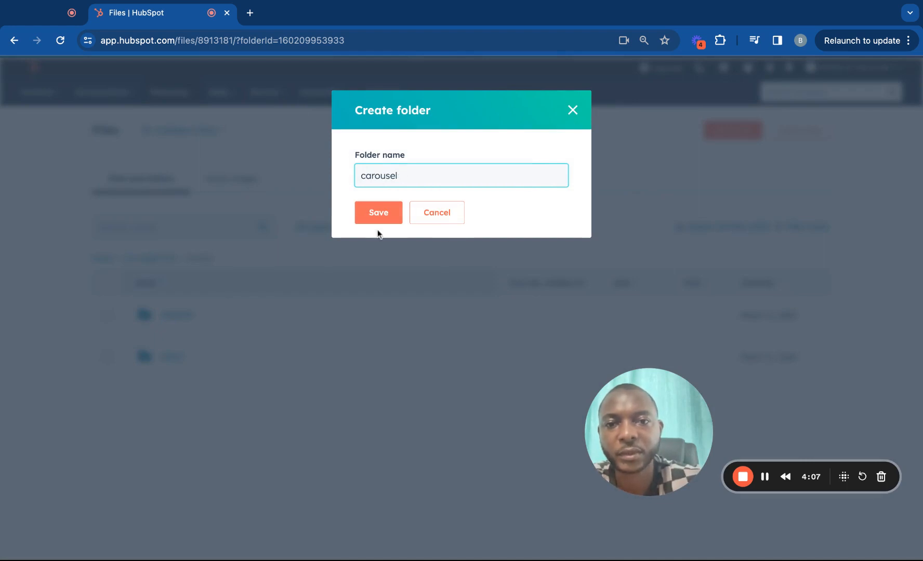
click(378, 214)
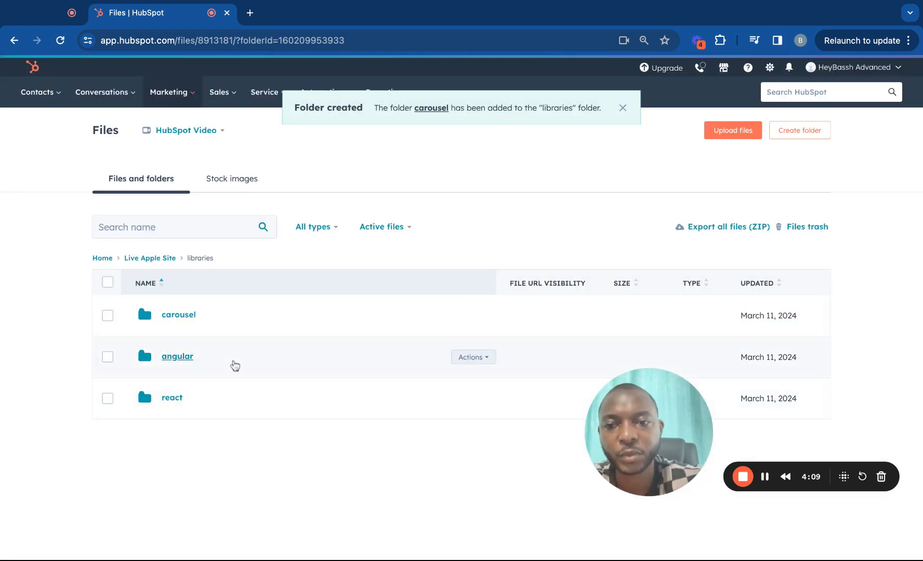
click(166, 258)
Open the js and css subfolders in turn, returning to Live Apple Site after each
scroll(180, 371, down, 2)
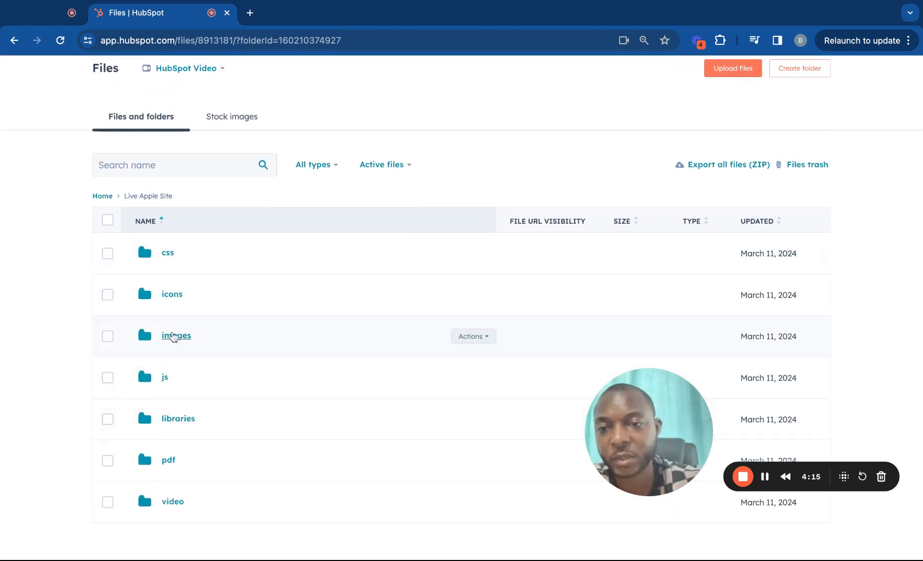
scroll(174, 335, down, 1)
scroll(174, 335, up, 1)
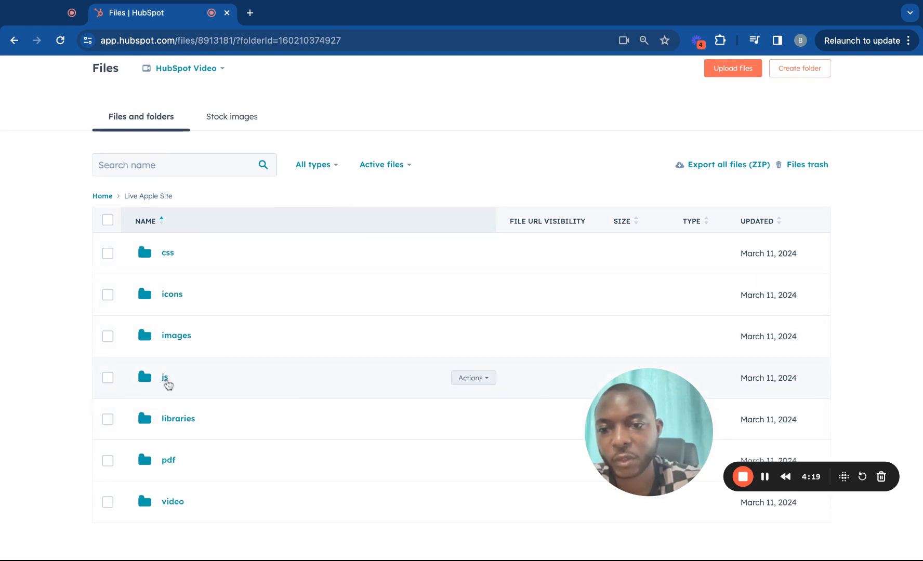
click(166, 381)
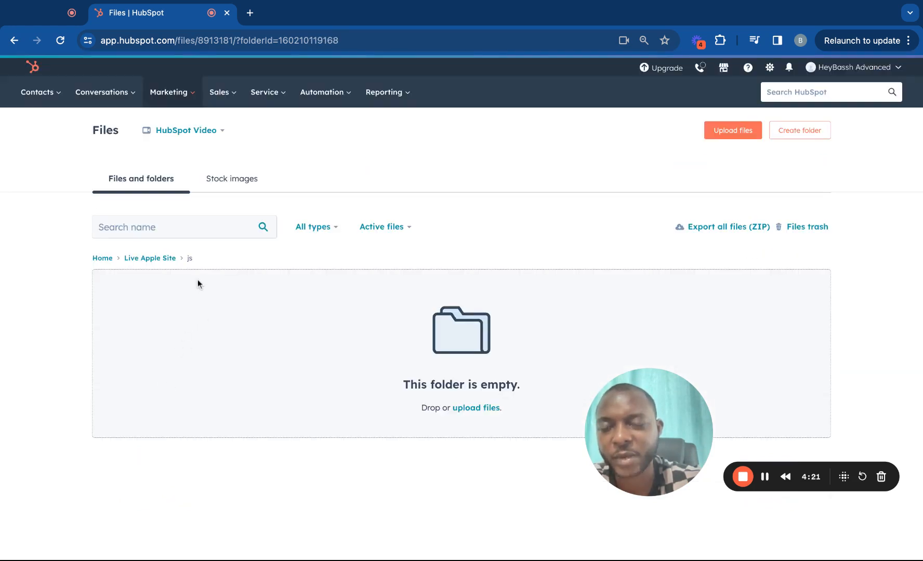
click(173, 263)
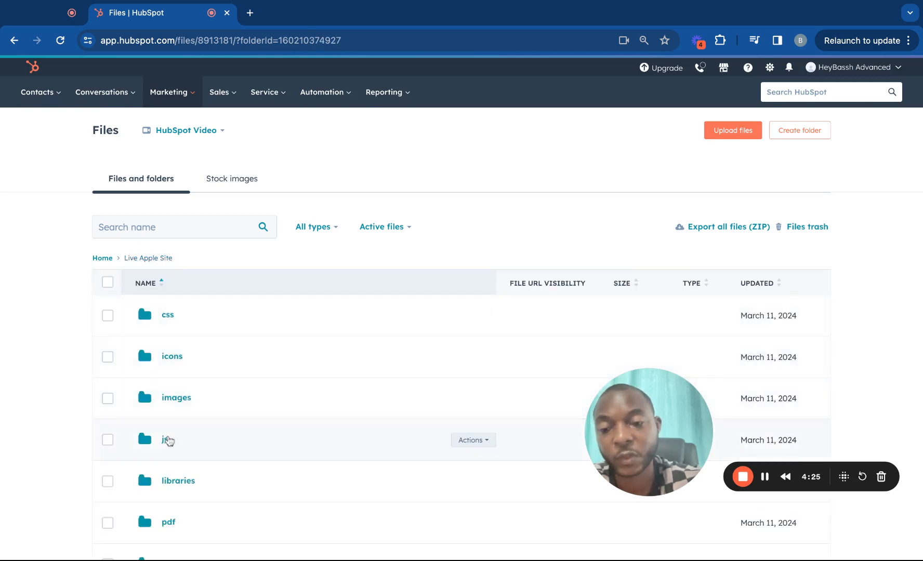
click(173, 318)
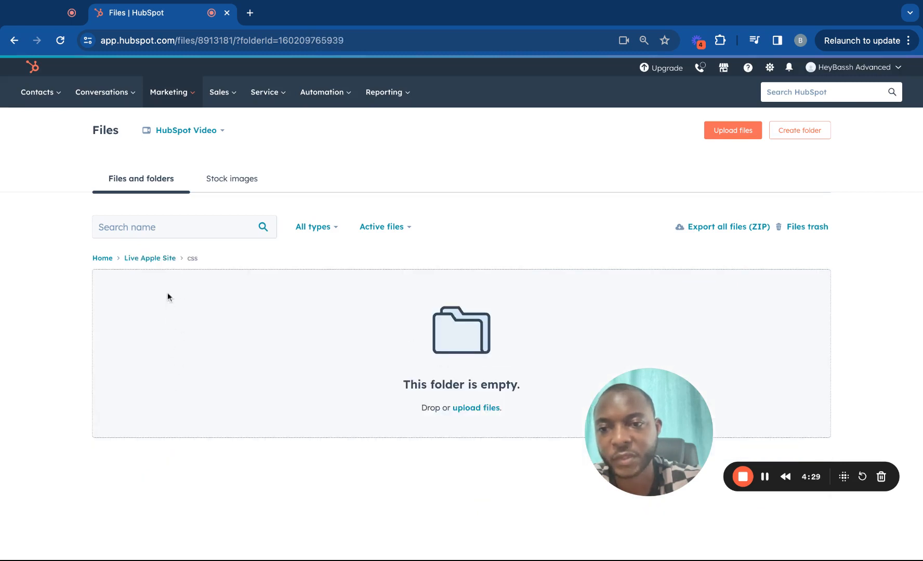
click(162, 260)
scroll(176, 385, down, 2)
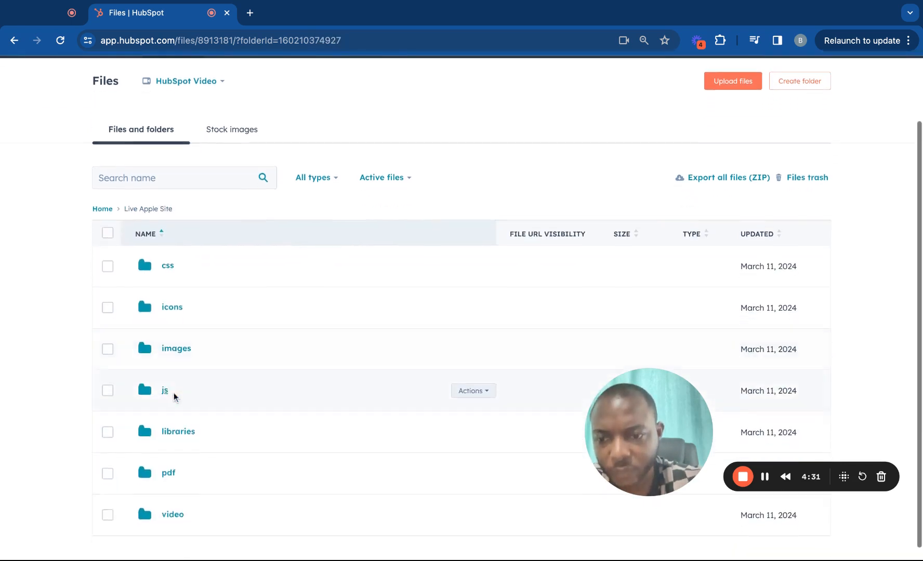
scroll(728, 208, up, 2)
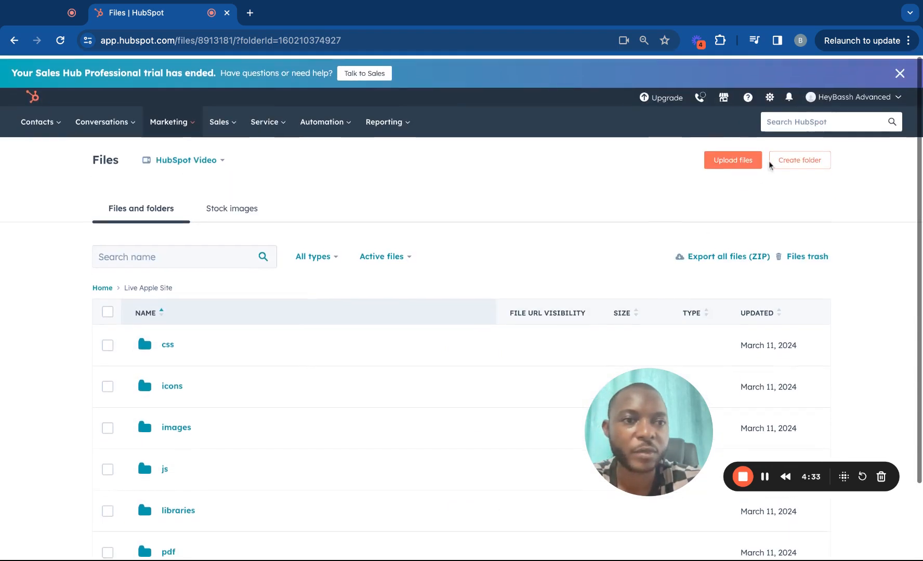
Create a 'fonts' subfolder in Live Apple Site, open it, and come back
click(798, 157)
text(fonts)
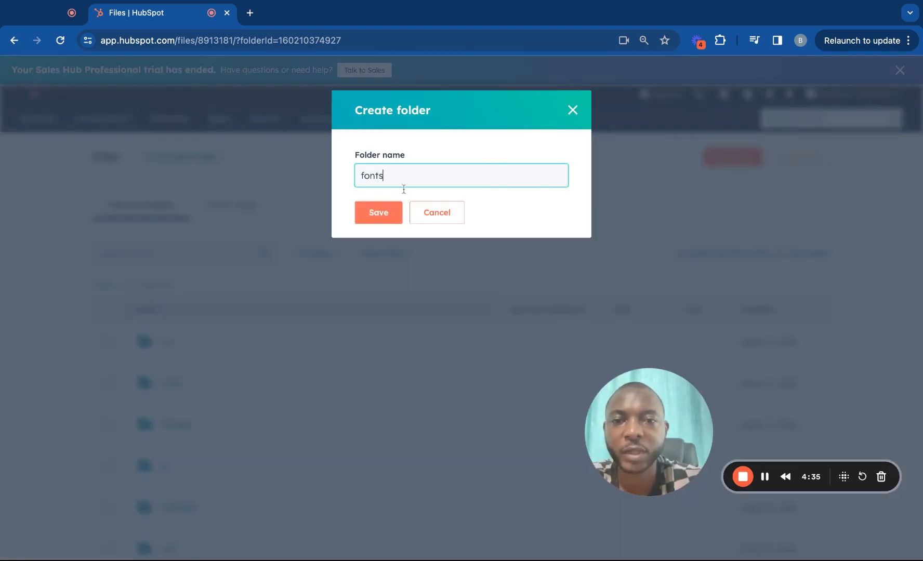
click(381, 212)
scroll(315, 391, down, 3)
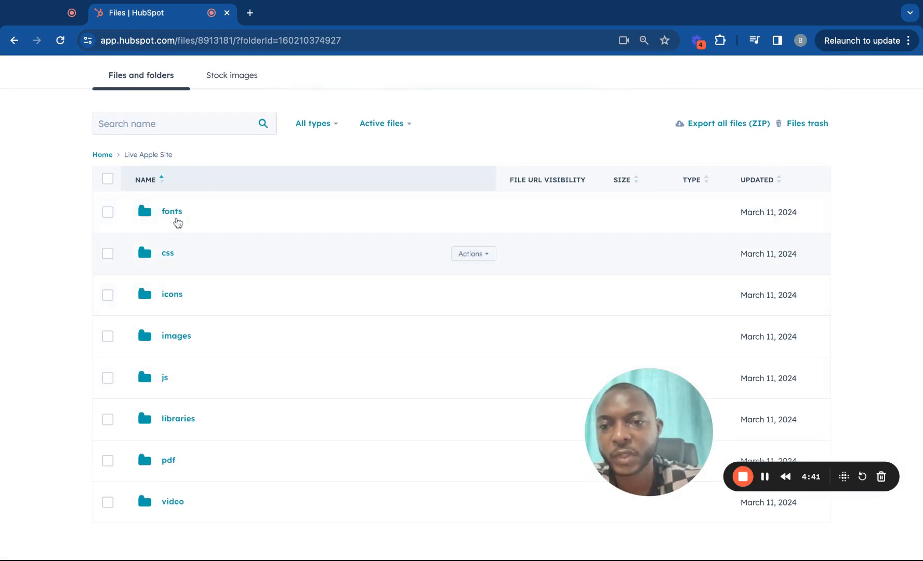
click(176, 213)
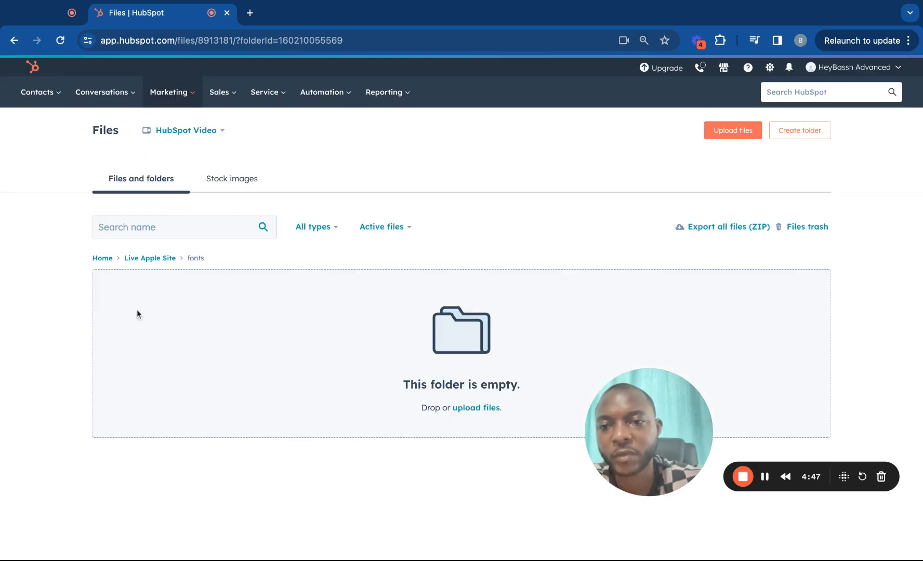
click(168, 259)
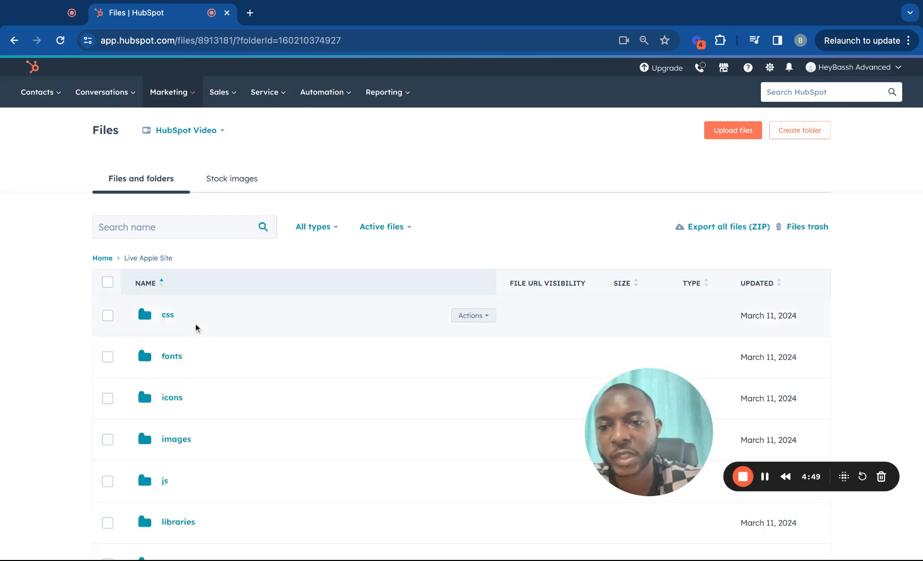
scroll(201, 341, down, 1)
scroll(201, 341, down, 1)
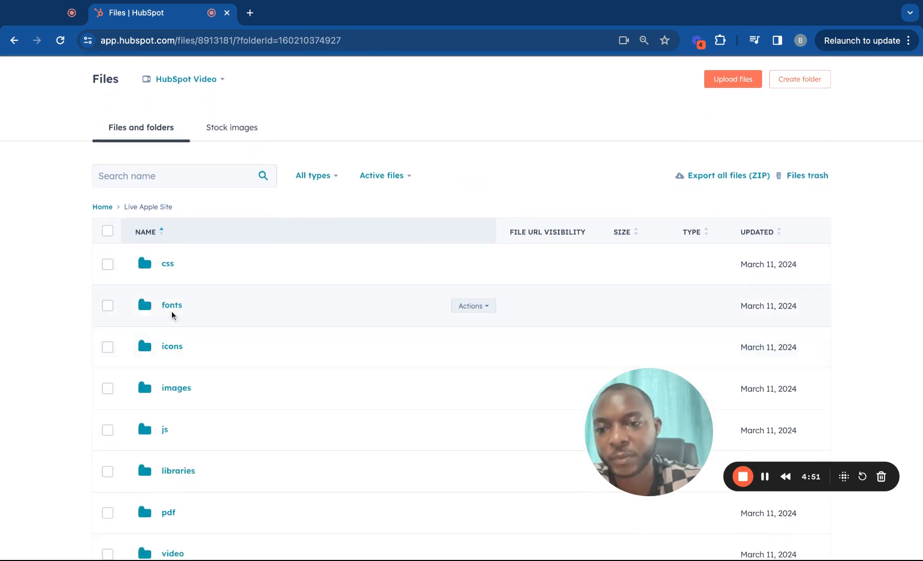
scroll(187, 338, down, 1)
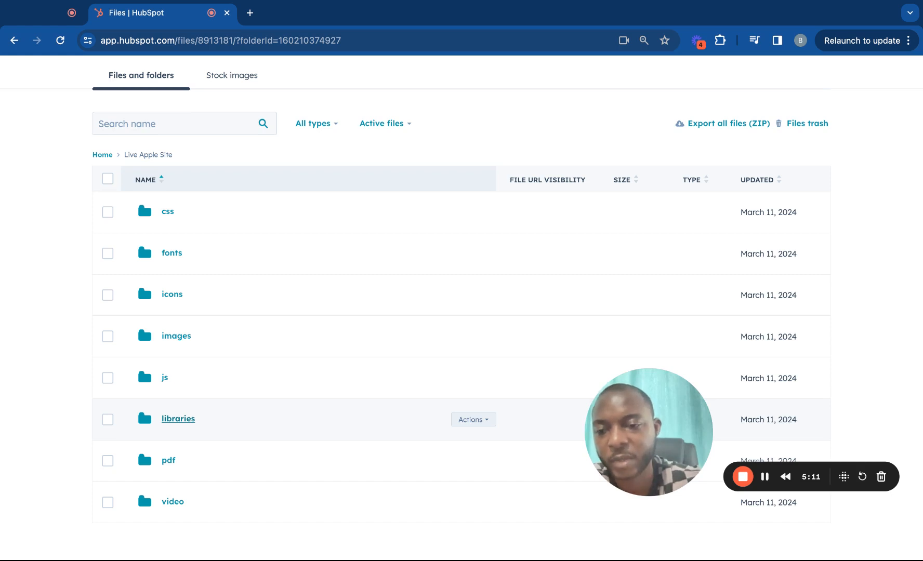
click(179, 419)
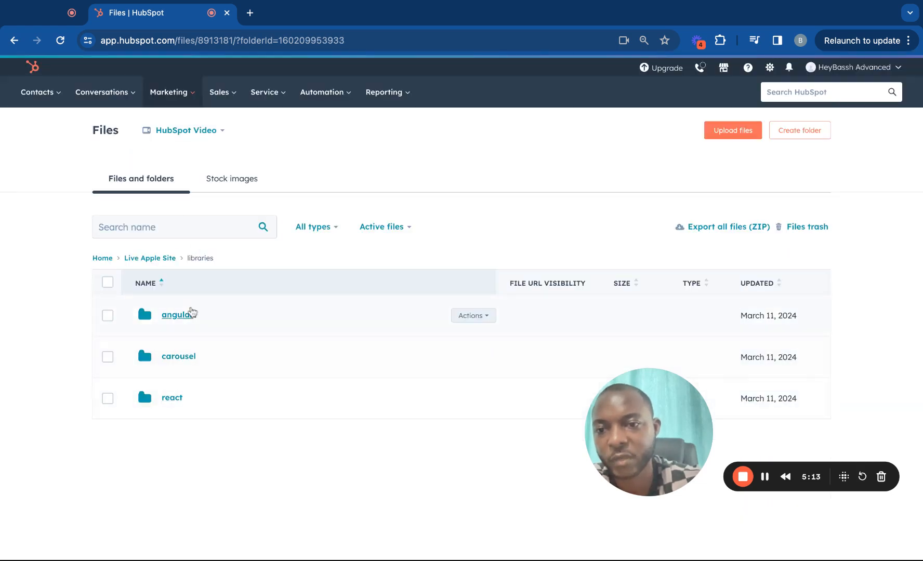
click(14, 40)
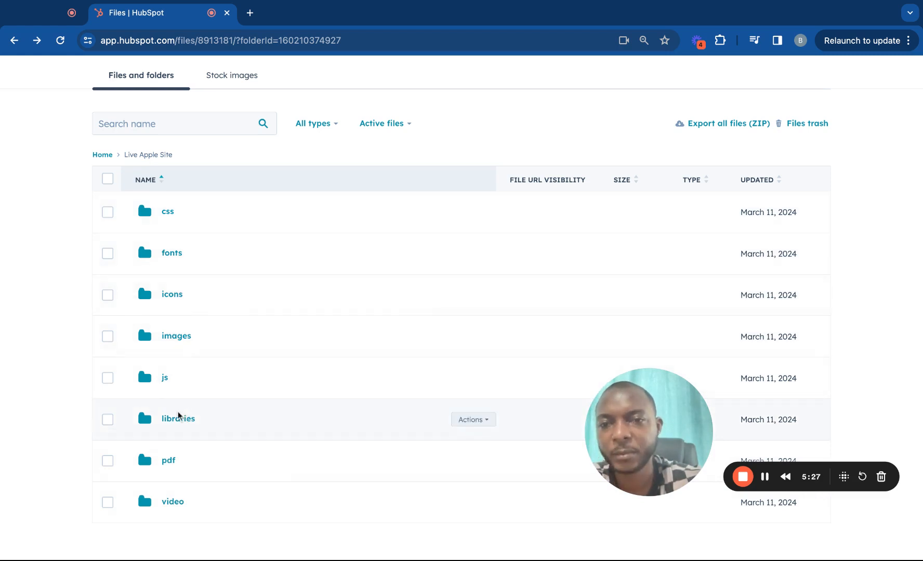
scroll(246, 260, up, 1)
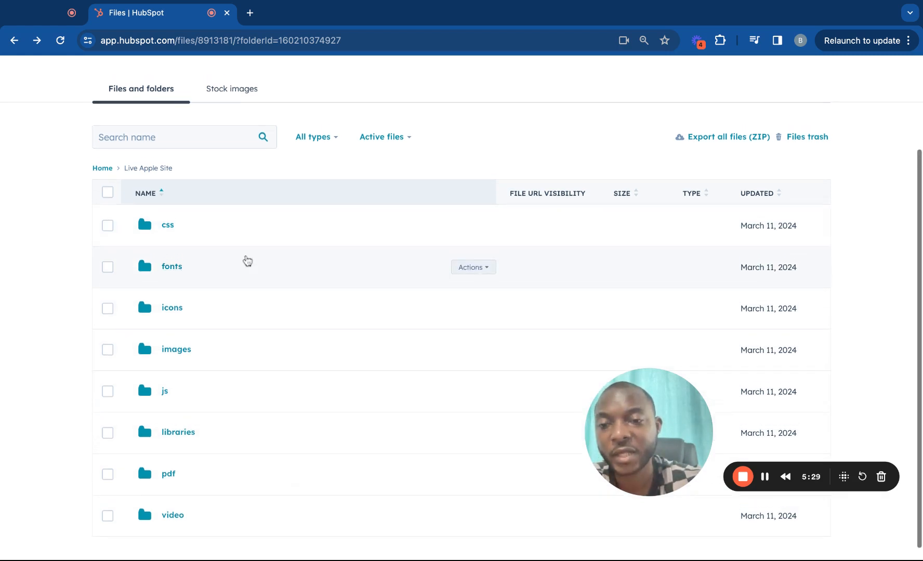
scroll(554, 161, up, 2)
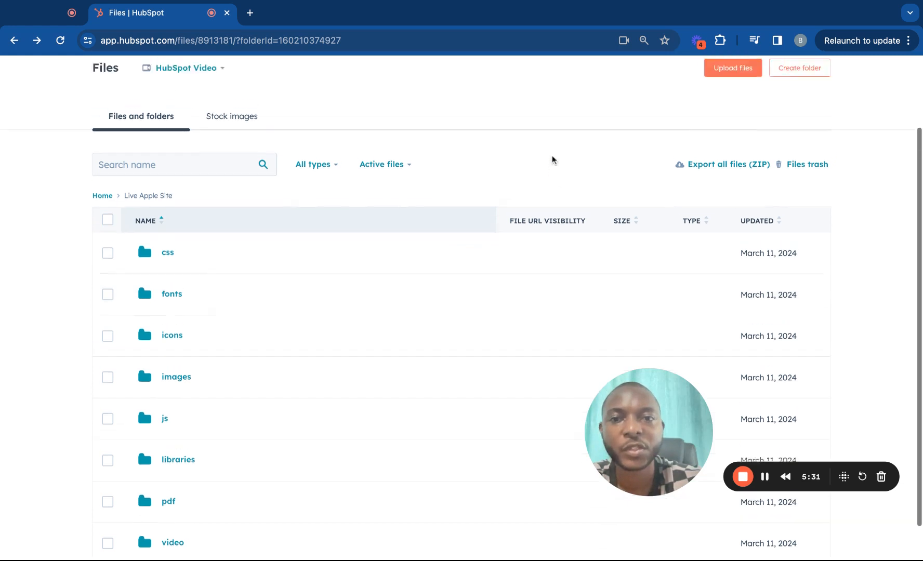
Create a 'documents' subfolder in Live Apple Site and dismiss the Folder created toast
scroll(554, 160, up, 2)
click(790, 102)
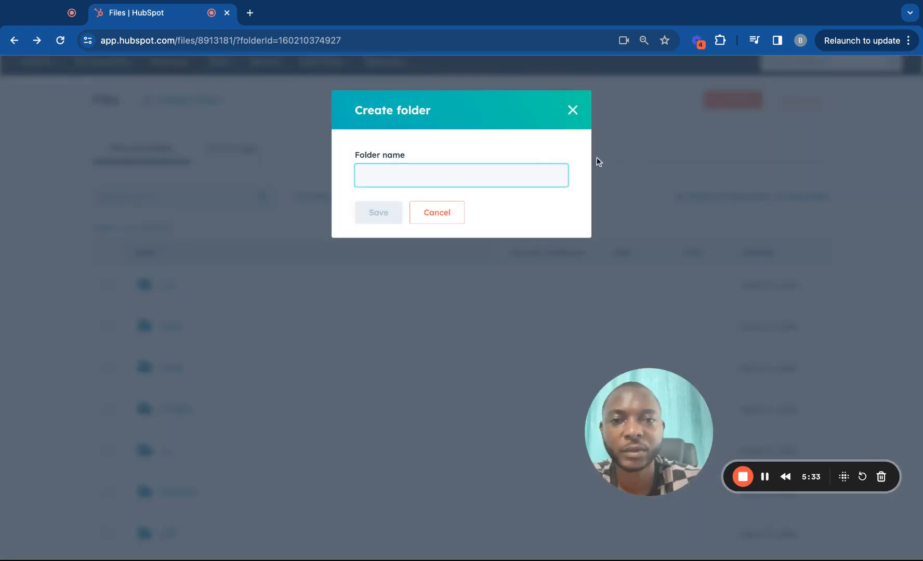
text(documents)
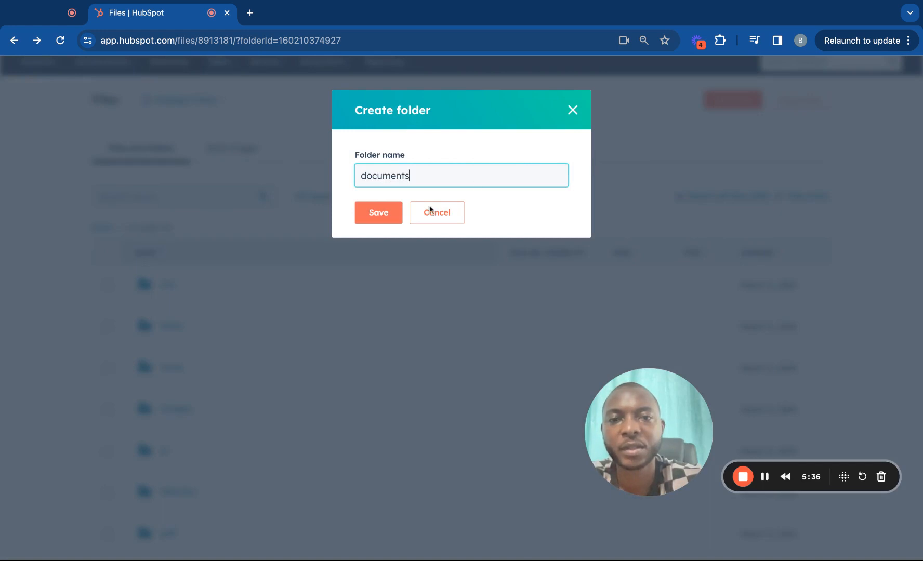
click(383, 214)
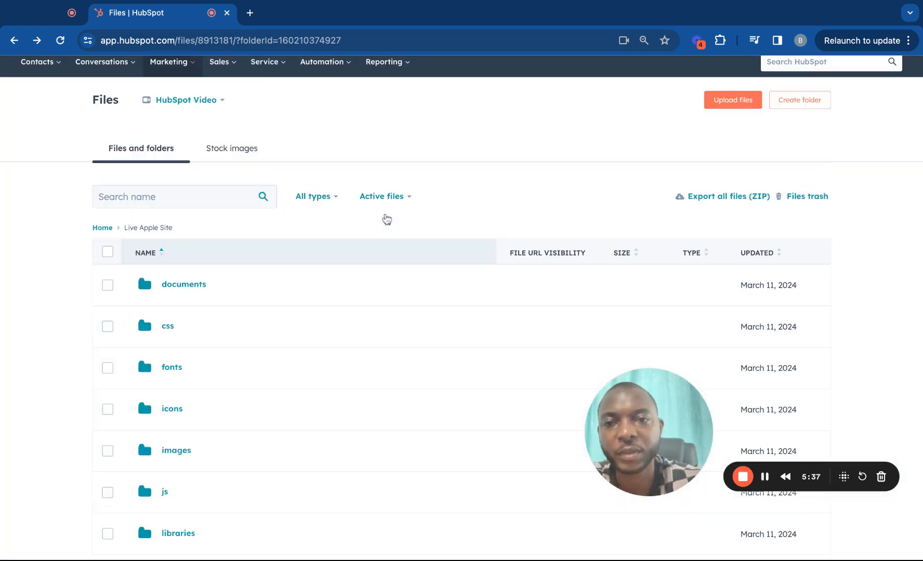
scroll(582, 158, down, 2)
click(637, 86)
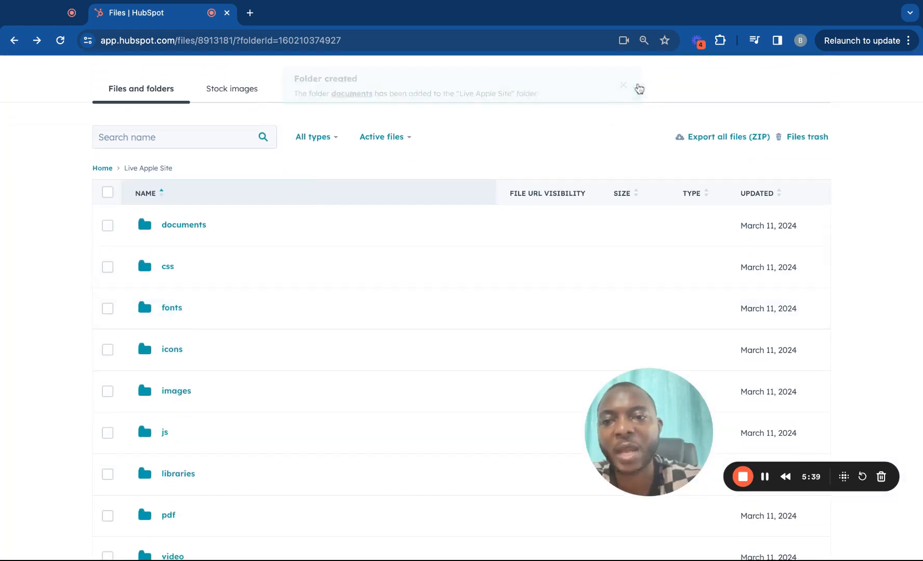
scroll(315, 313, down, 2)
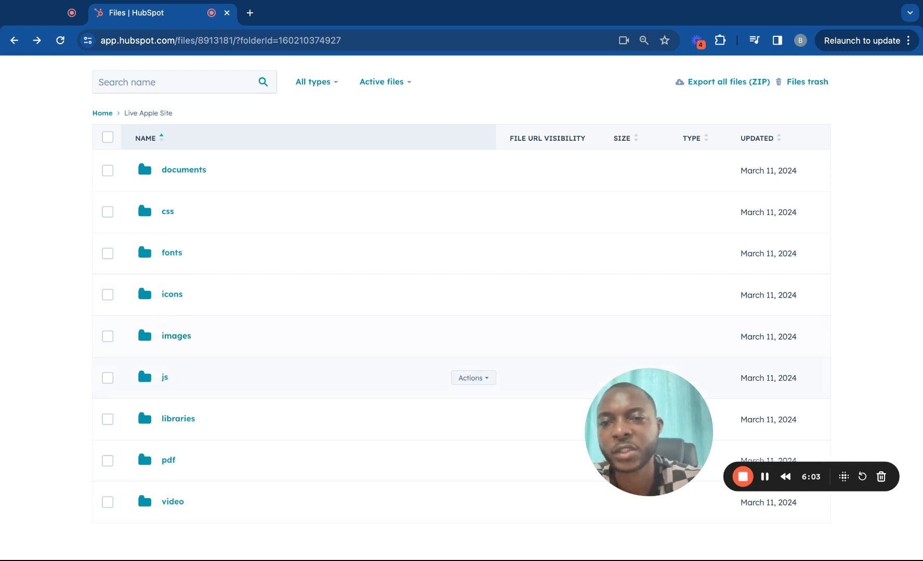
Scroll through the Live Apple Site subfolders, then go back up to the Files home
scroll(199, 258, up, 3)
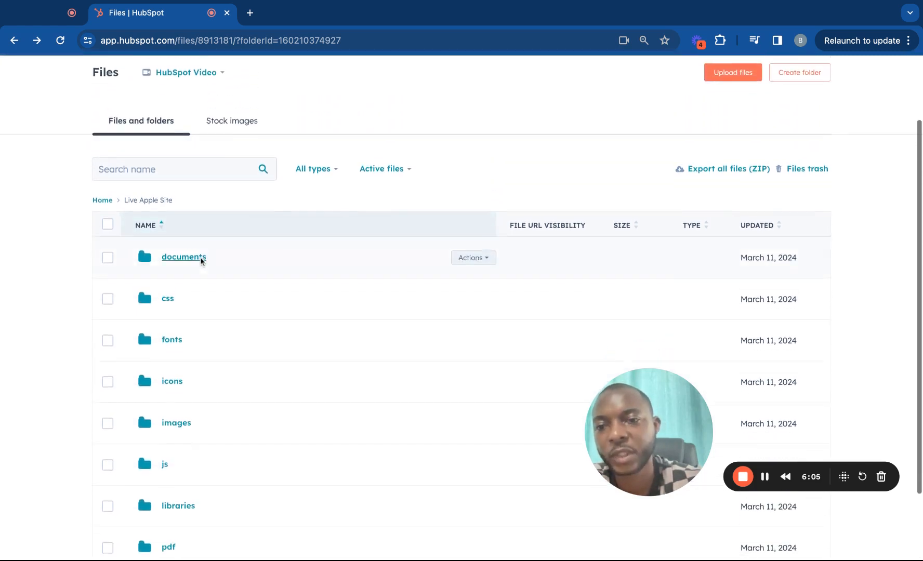
scroll(200, 260, down, 2)
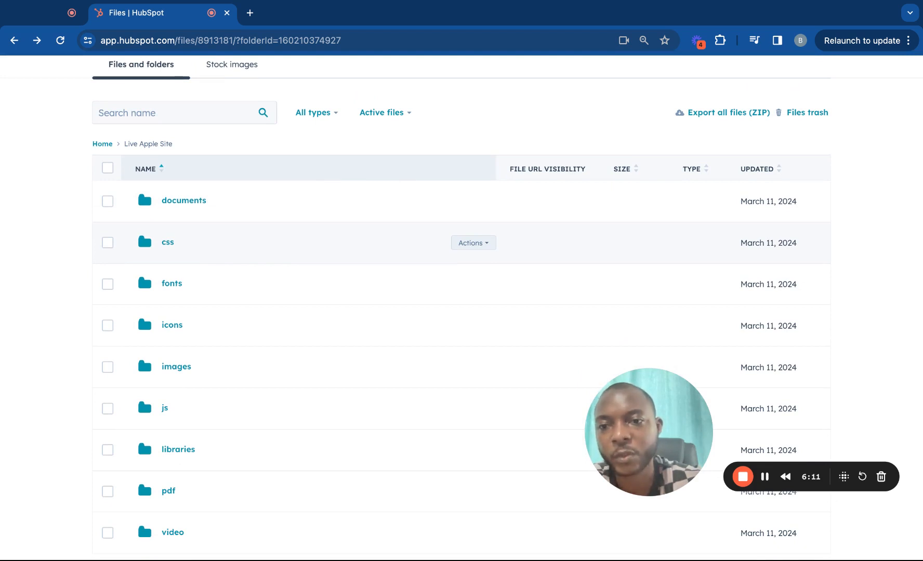
scroll(222, 266, down, 1)
scroll(249, 293, up, 2)
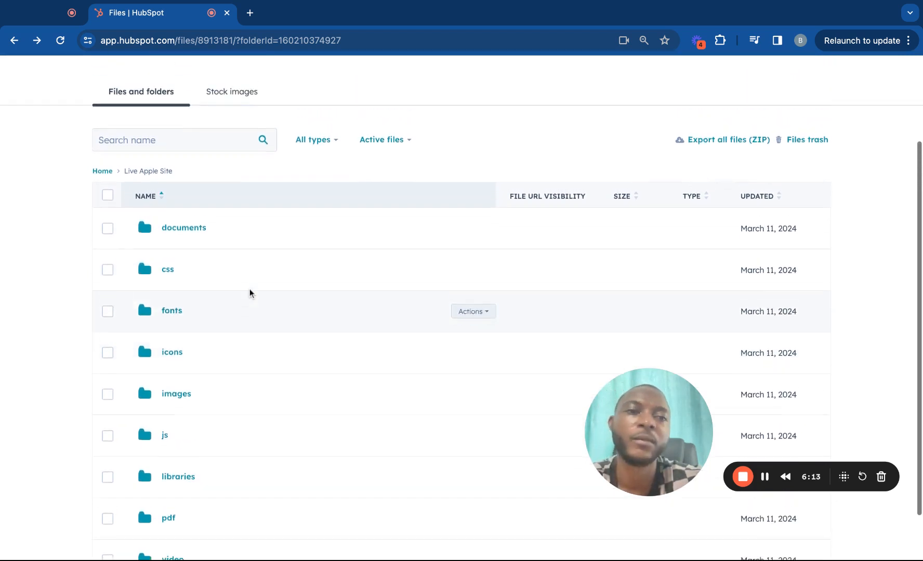
scroll(249, 293, up, 1)
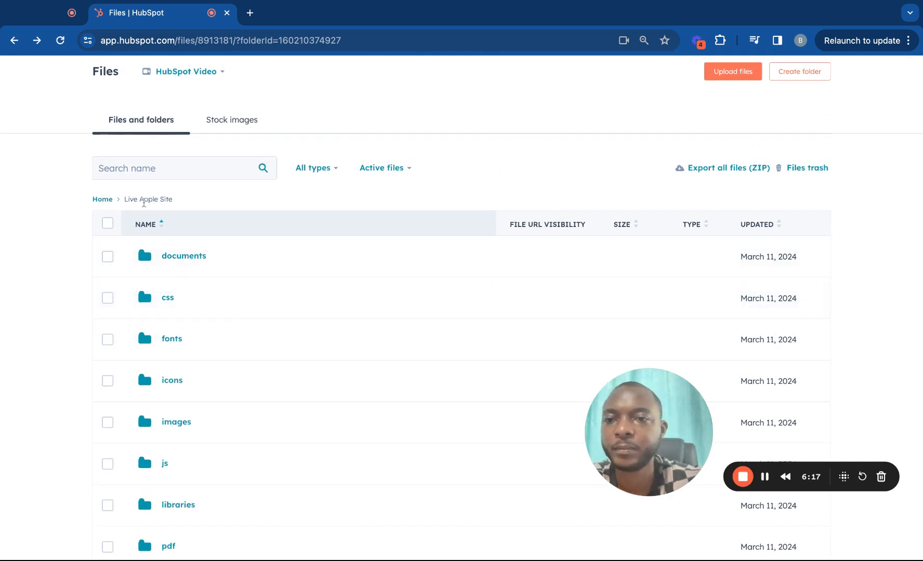
click(96, 202)
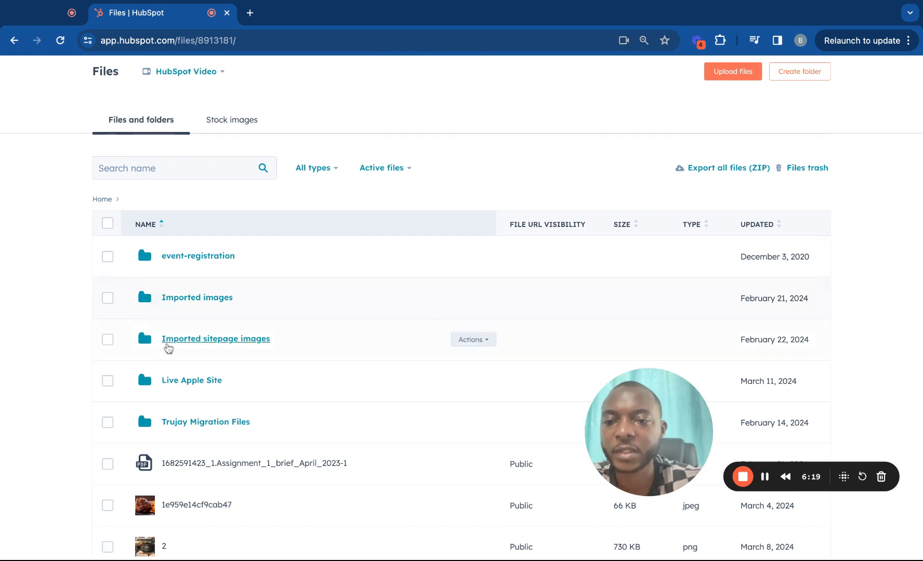